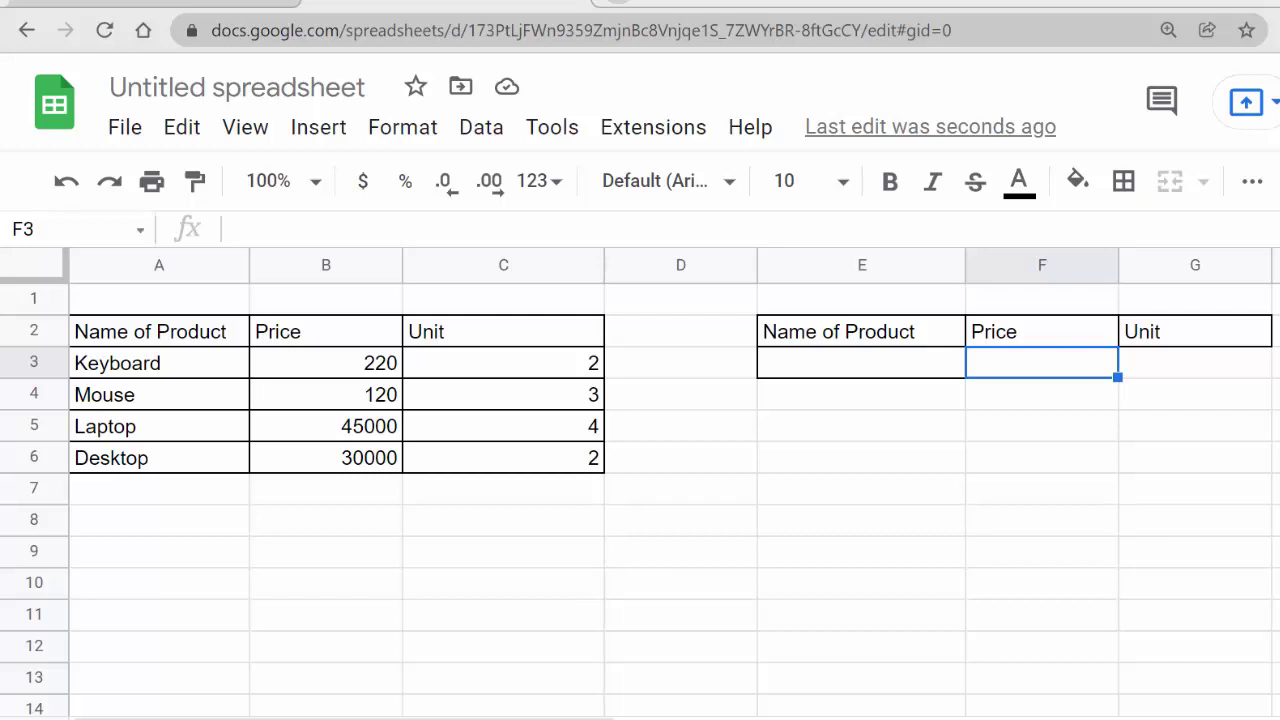
Step: Fill the header cells A2:C2 (Name of Product, Price, Unit) with yellow
click(478, 618)
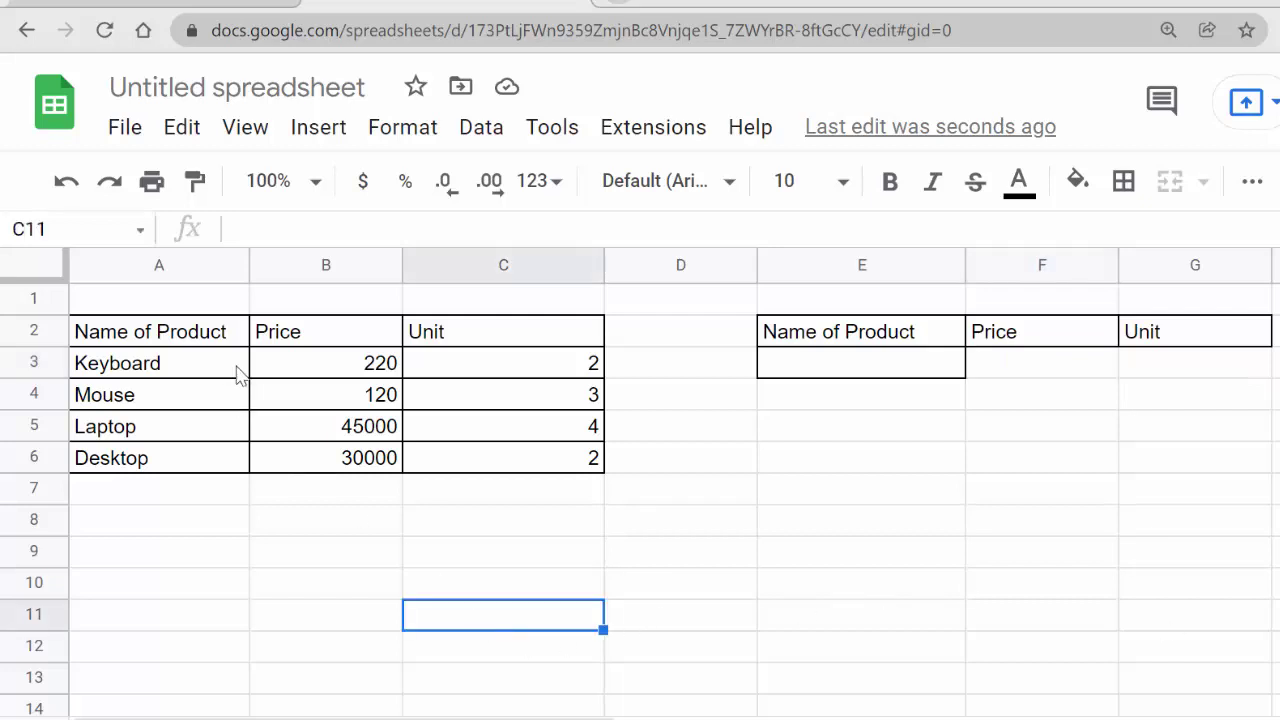
click(207, 339)
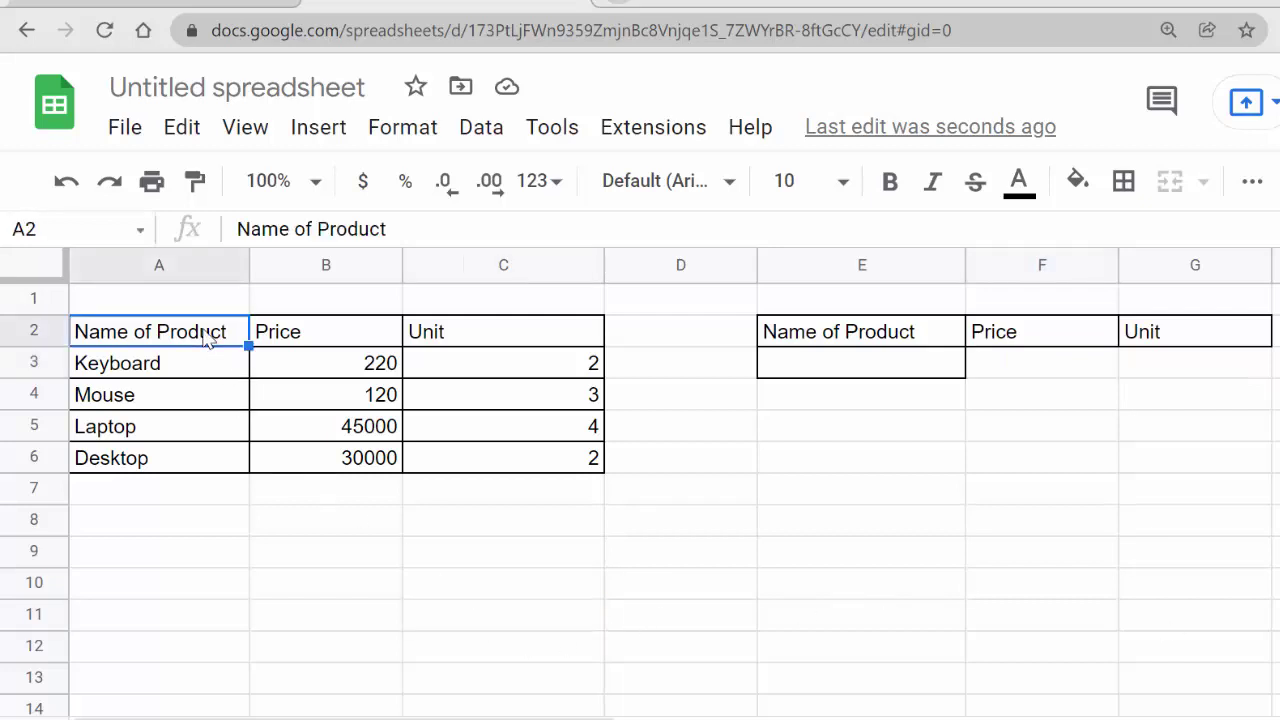
key(shift+Right)
key(shift+Right)
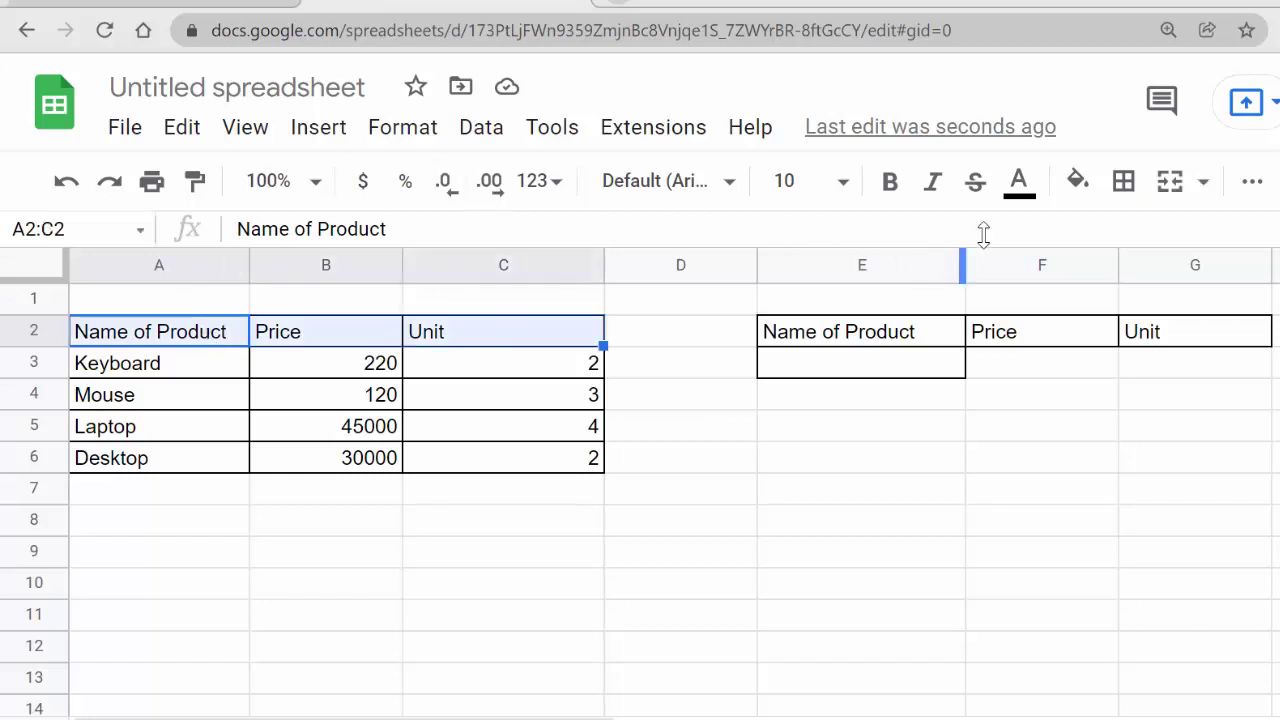
click(1077, 181)
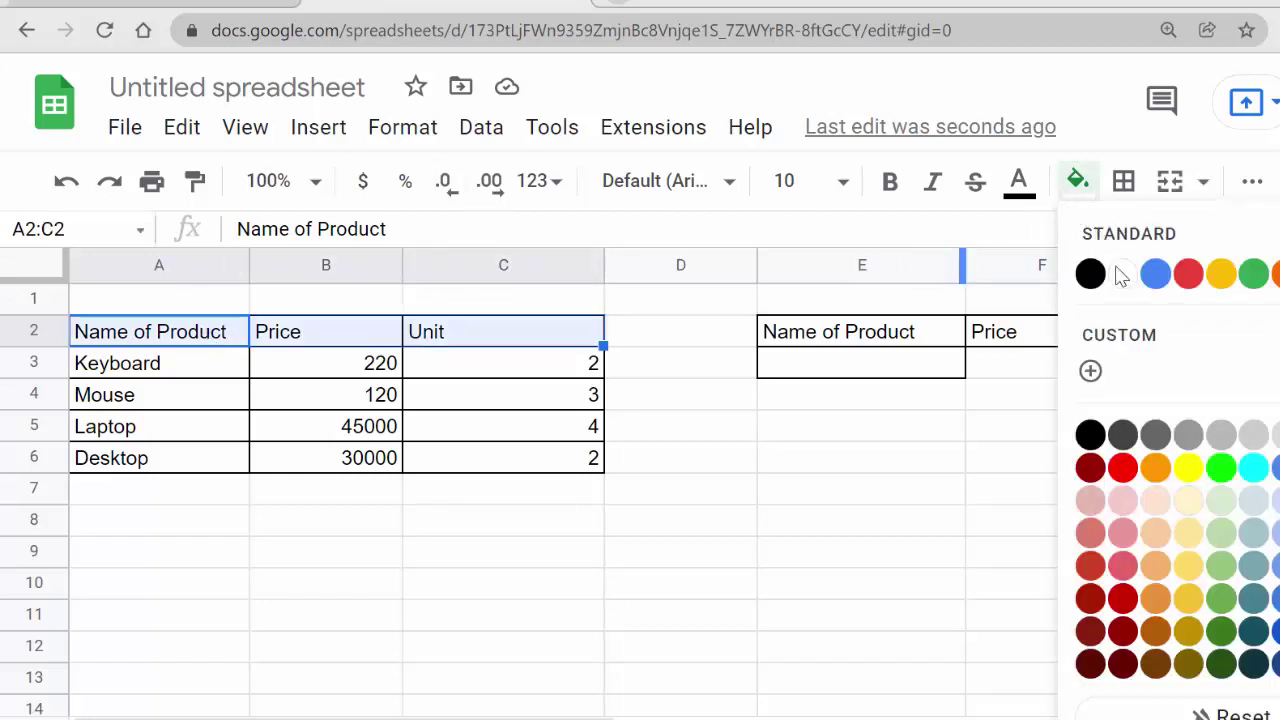
click(1192, 470)
click(183, 551)
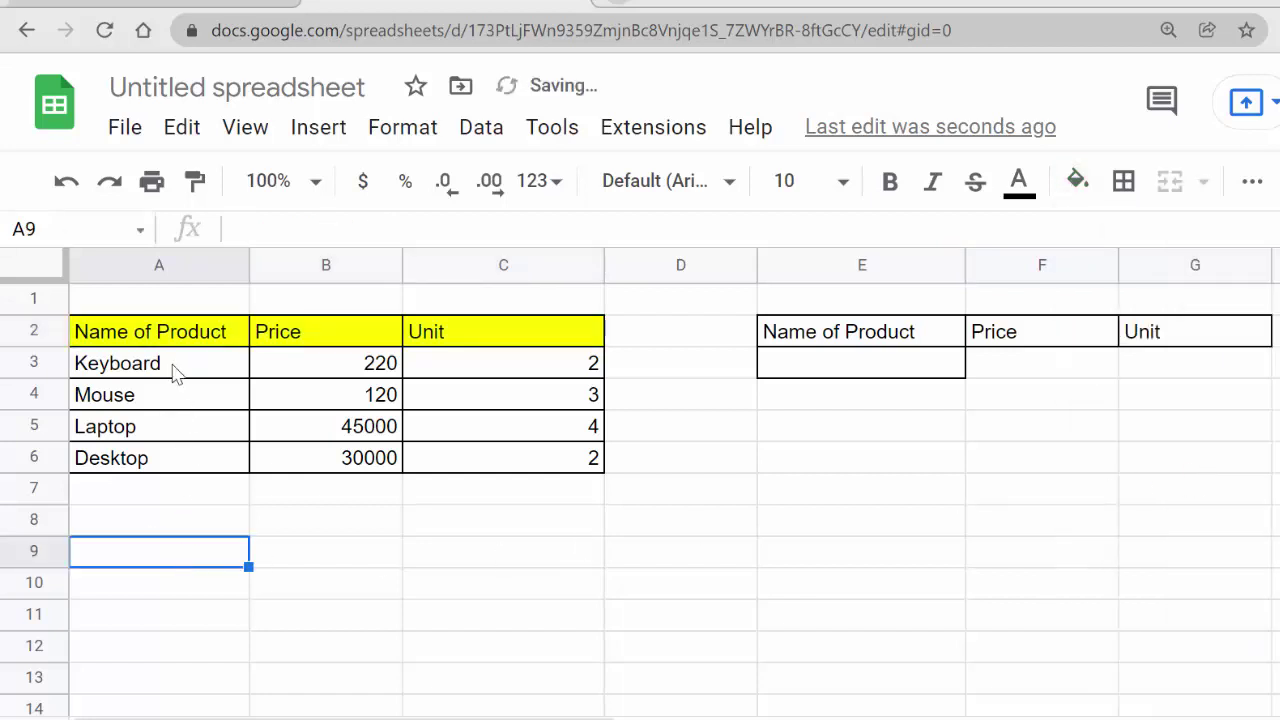
click(166, 331)
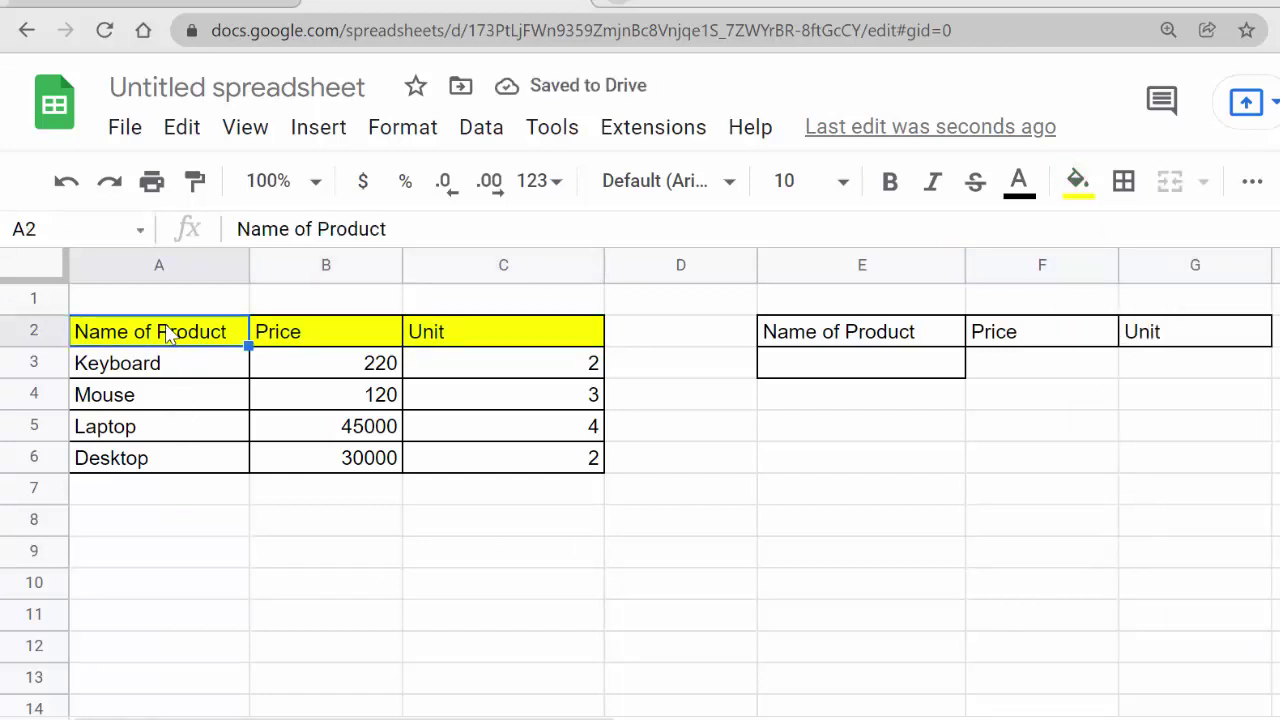
click(328, 323)
Step: Format prices B3:B6 as Indian Rupee currency, e.g. ₹220.00
click(362, 366)
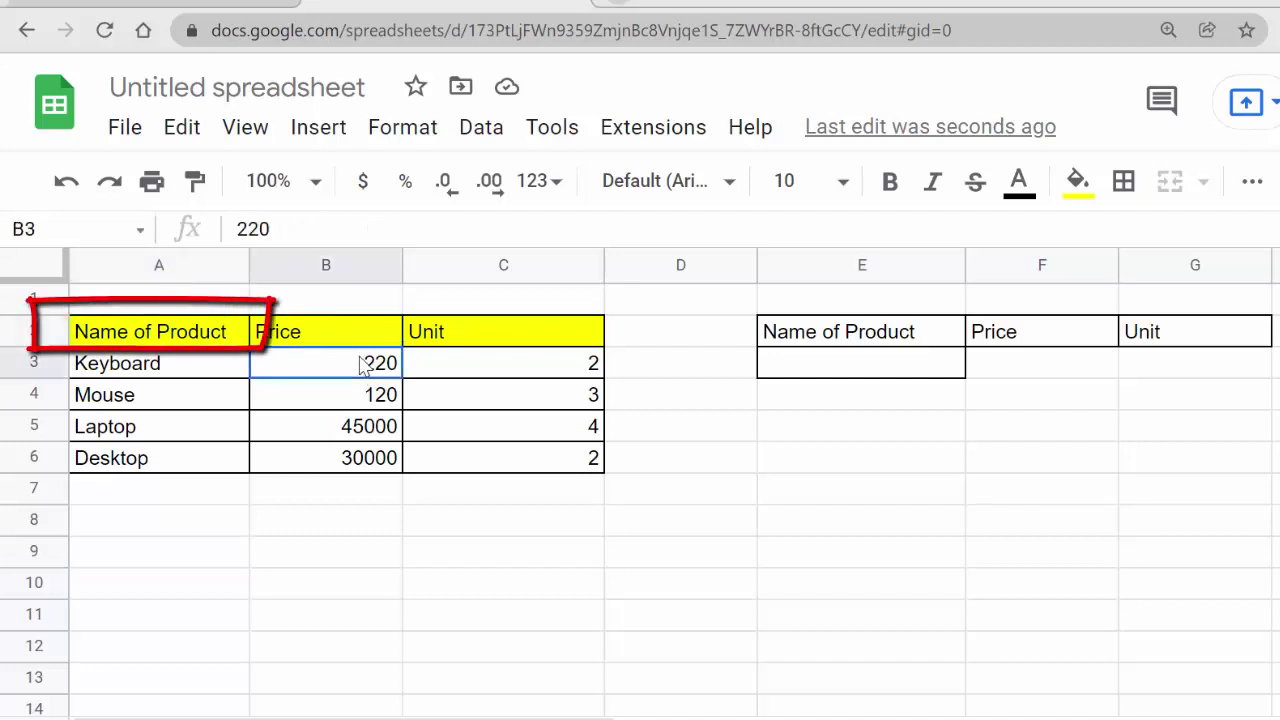
key(shift+Down)
key(shift+Down)
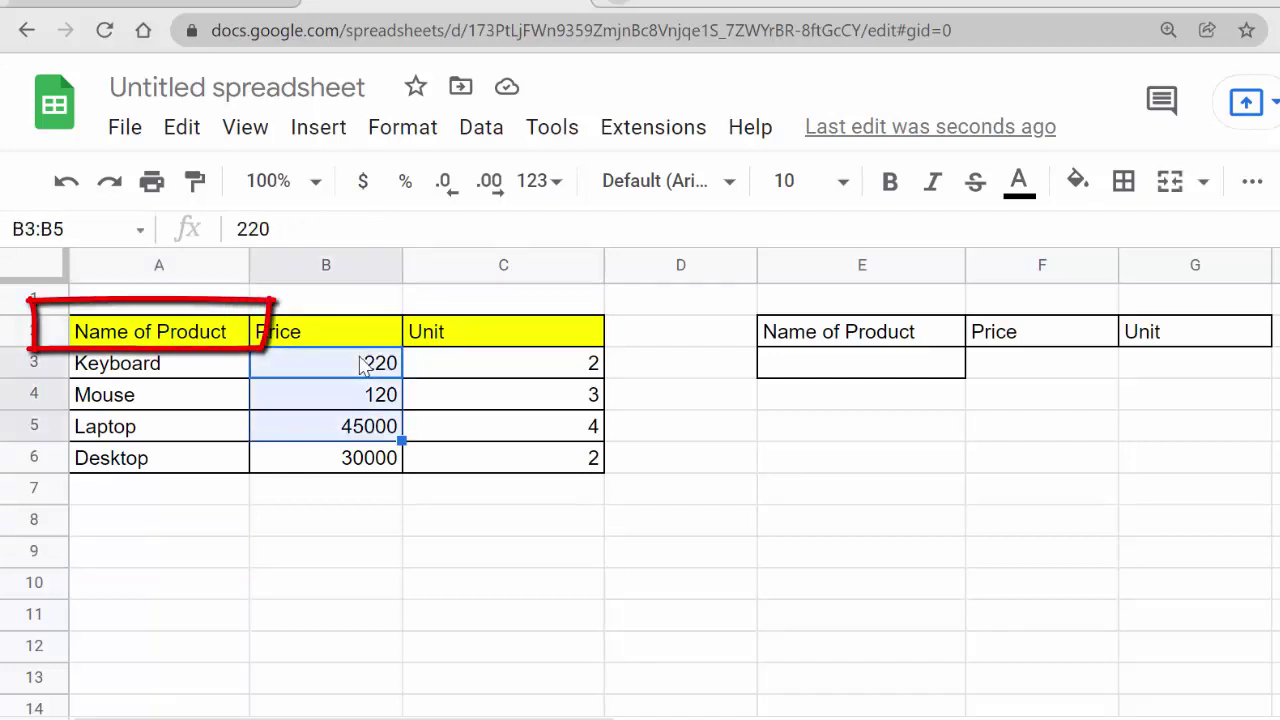
key(shift+Down)
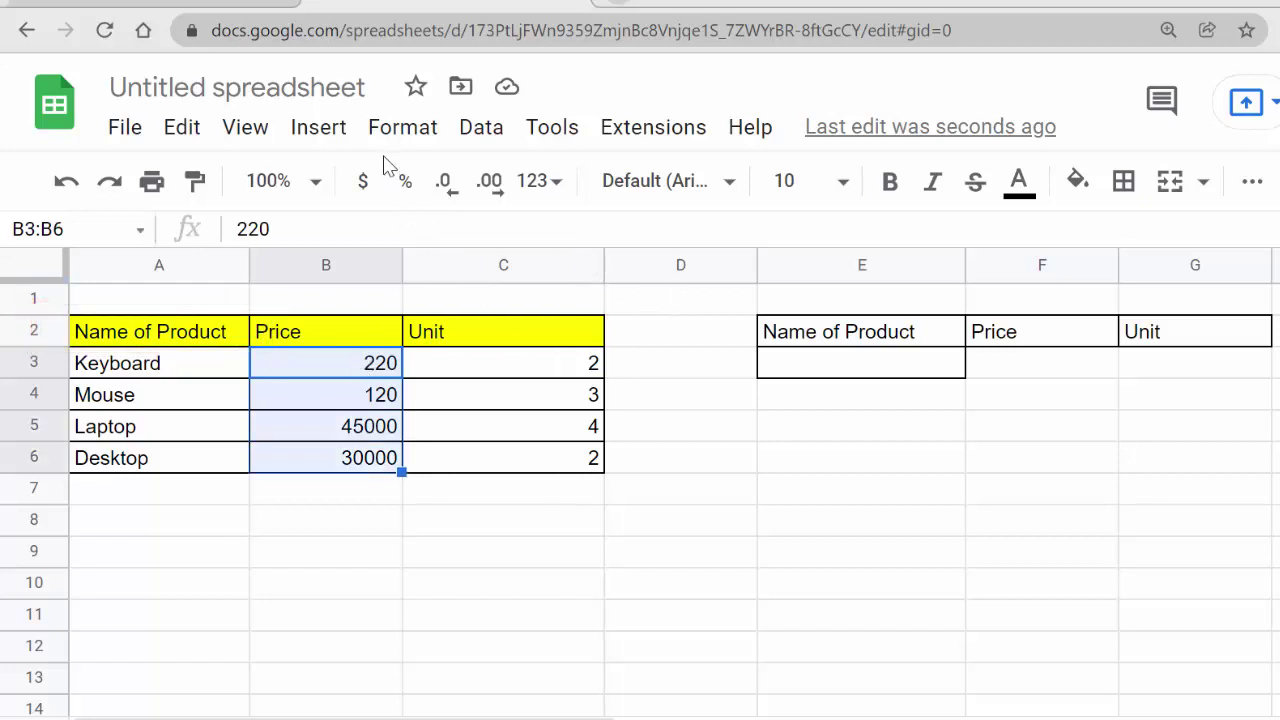
click(421, 136)
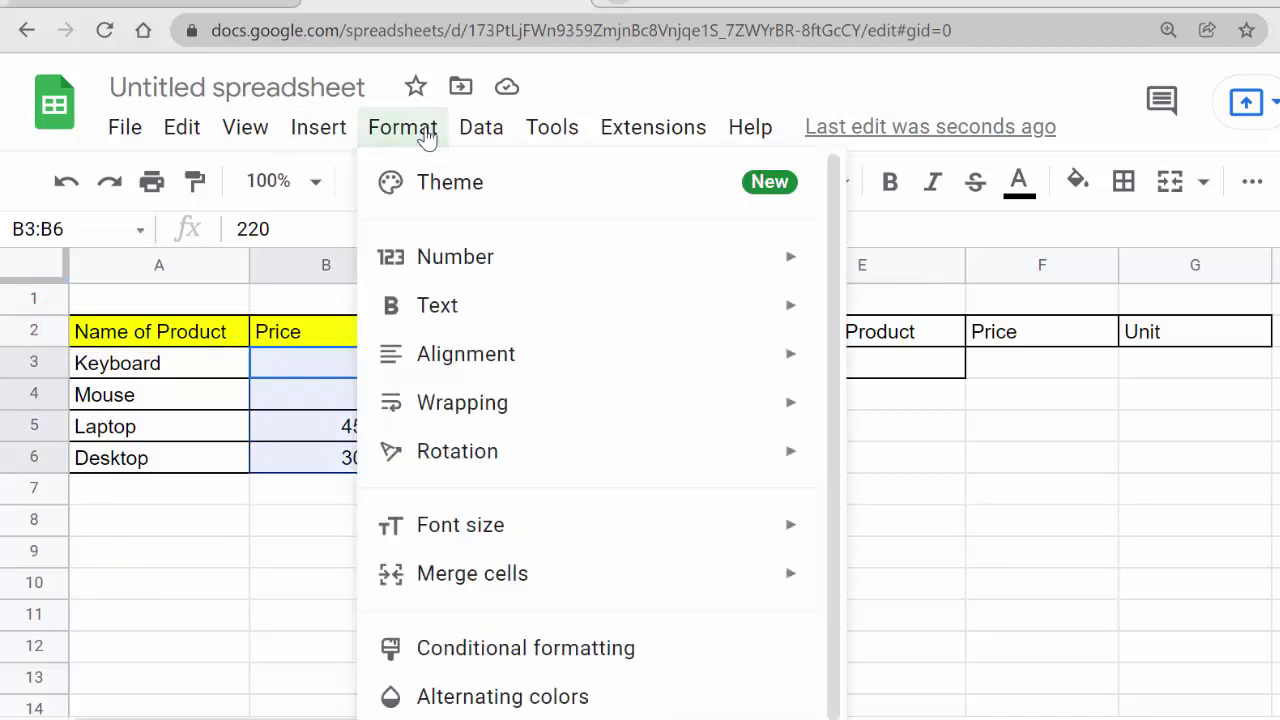
mouse_move(517, 258)
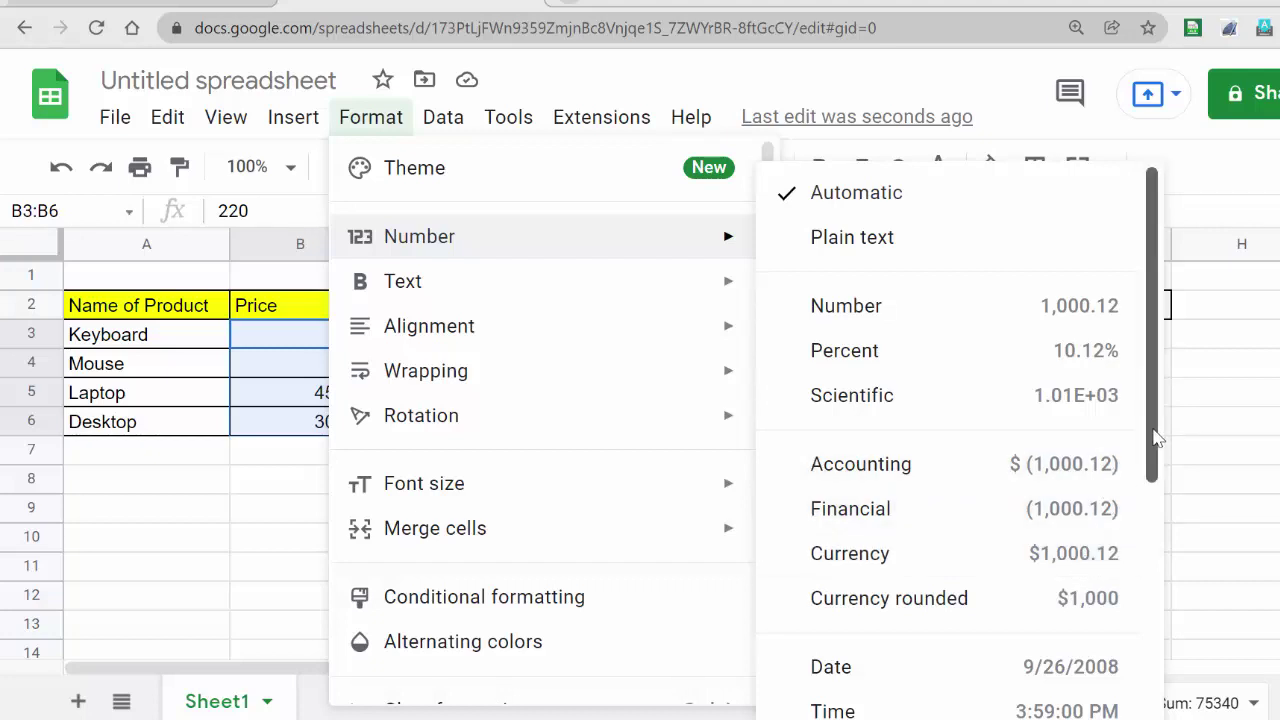
drag(1155, 437, 1108, 597)
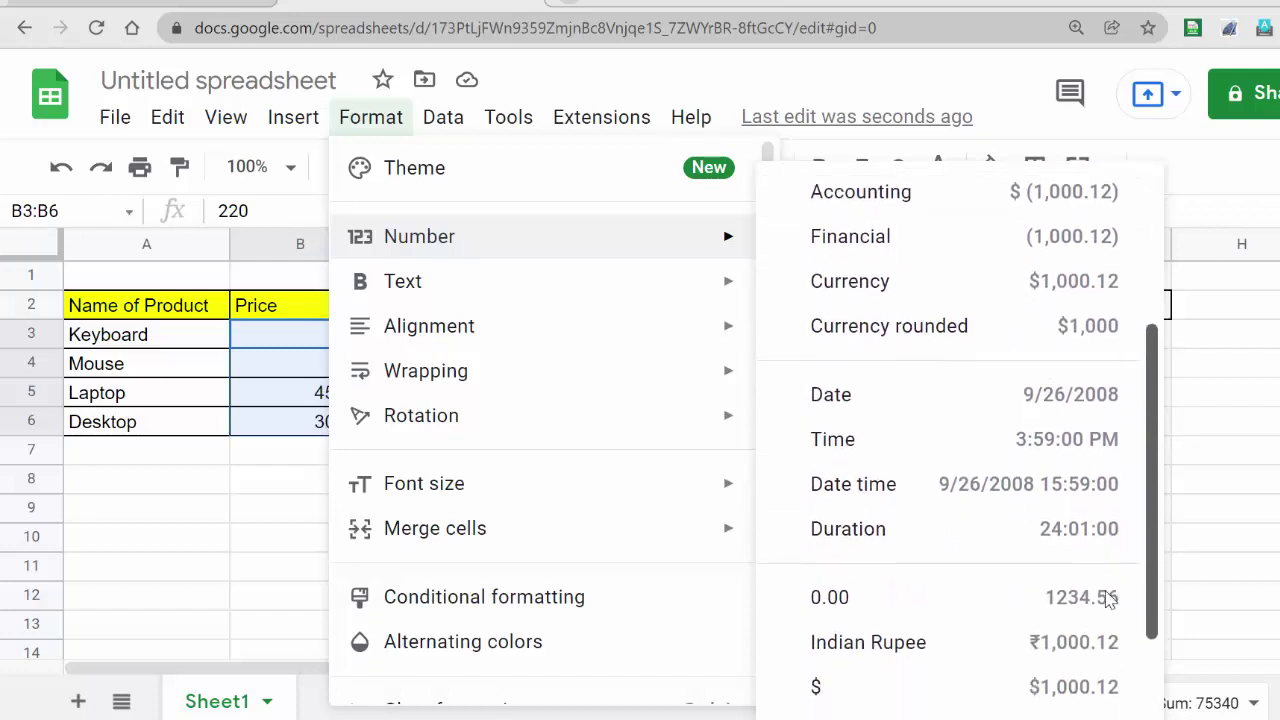
scroll(1106, 600, down, 1)
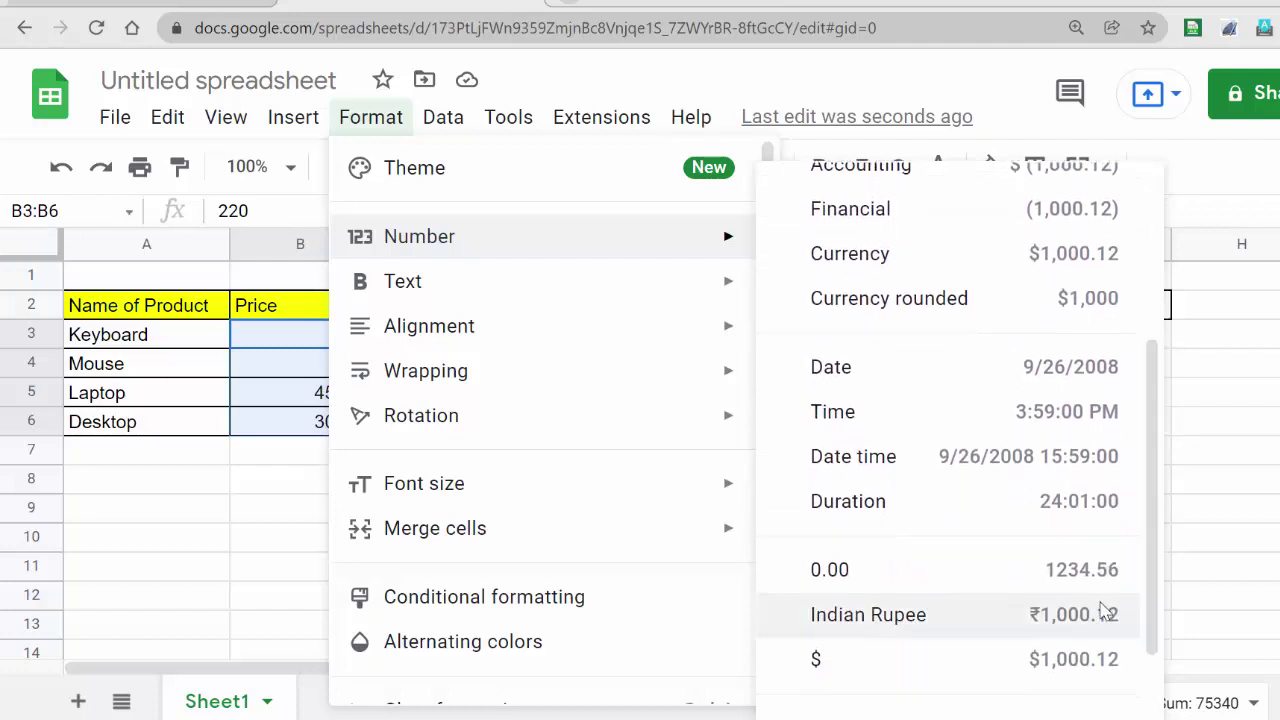
click(1034, 617)
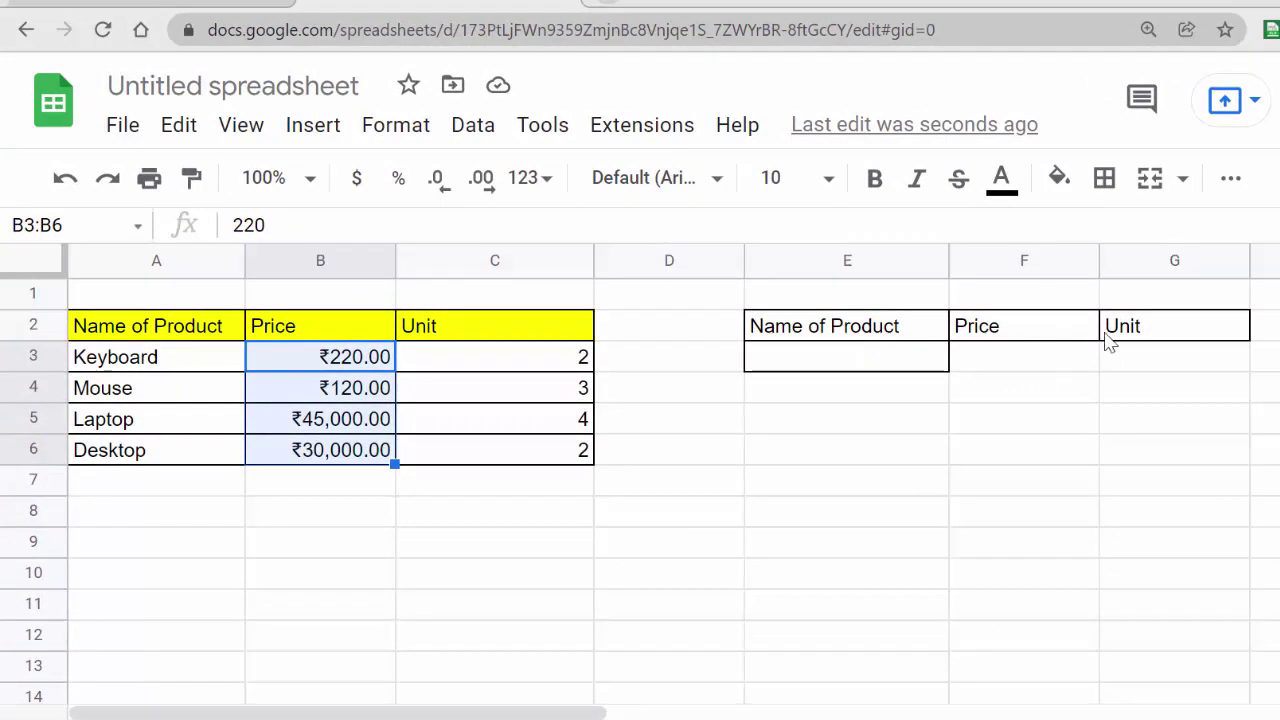
Step: Enter =LOOKUP(E3,A3:C6,B3:B6) in F3 to fetch the price for E3's product
click(1034, 366)
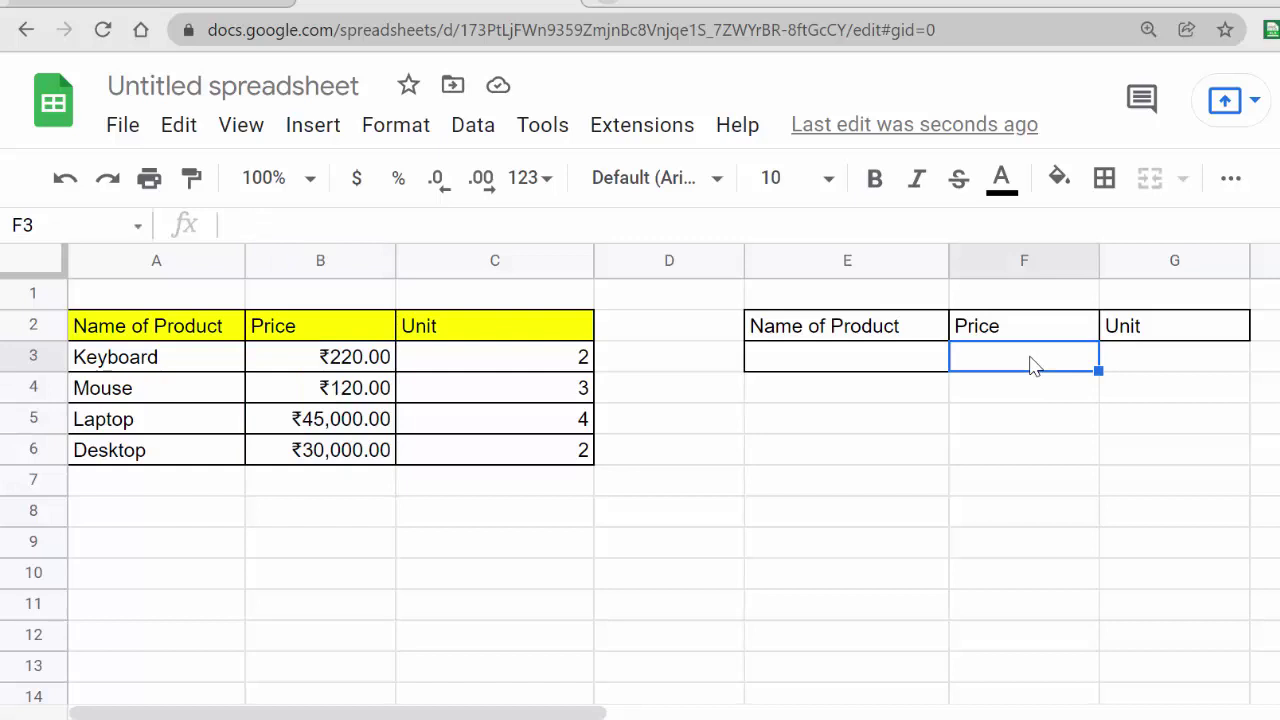
text(=)
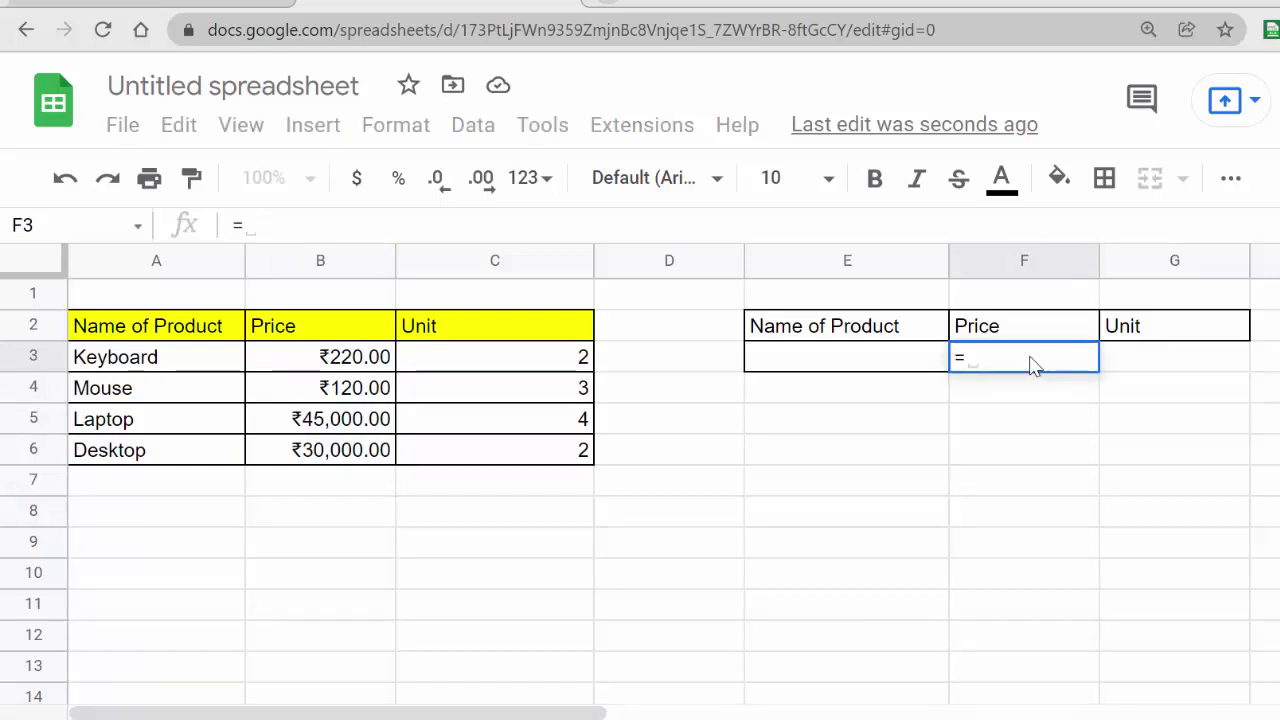
text(l)
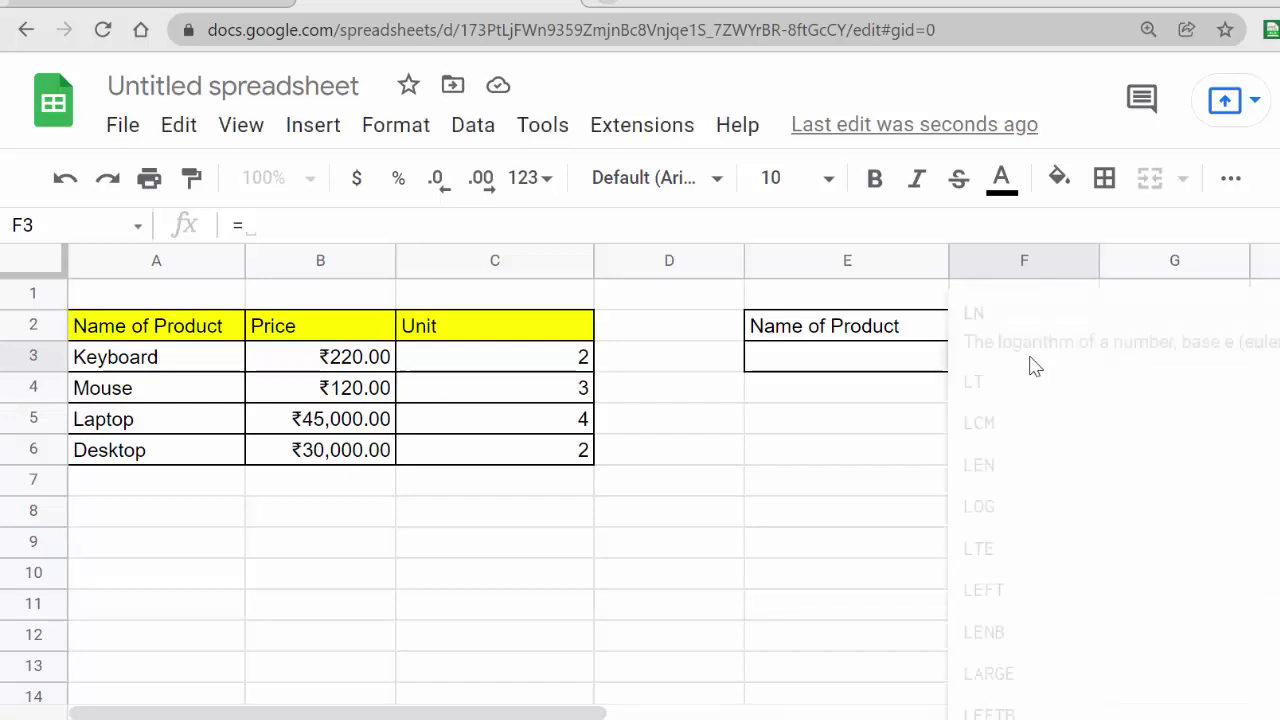
text(oo)
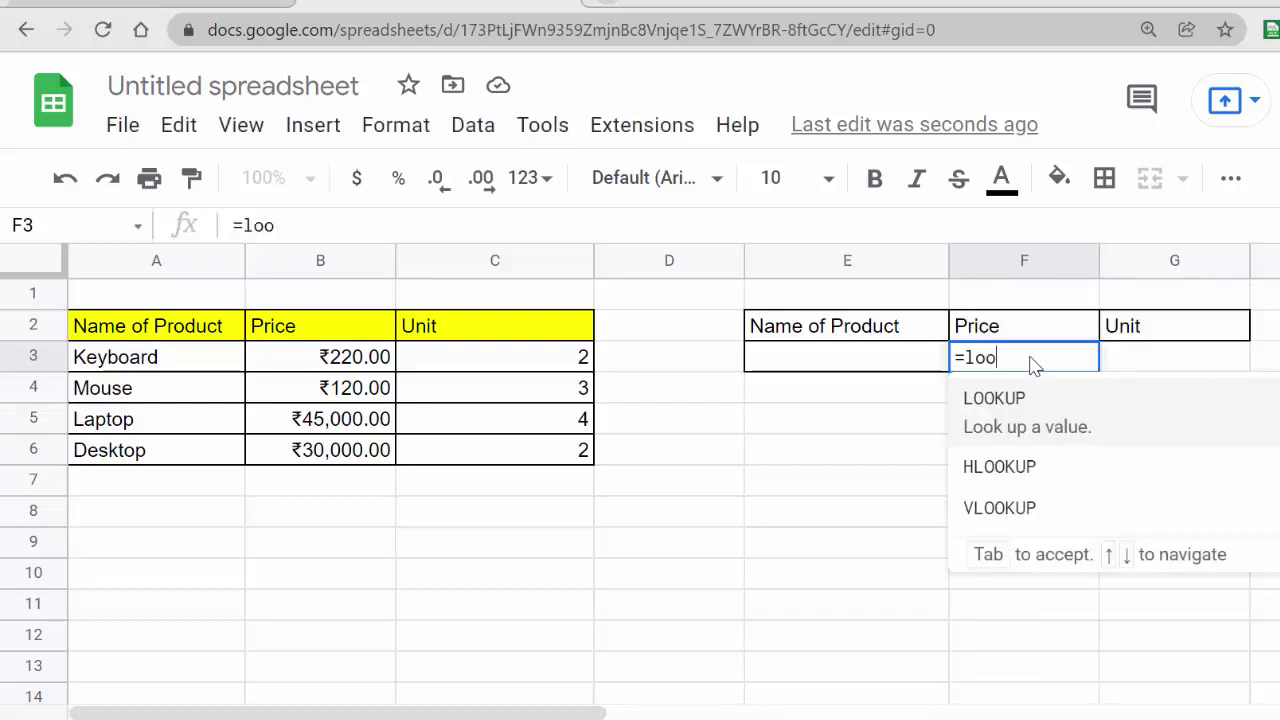
key(Tab)
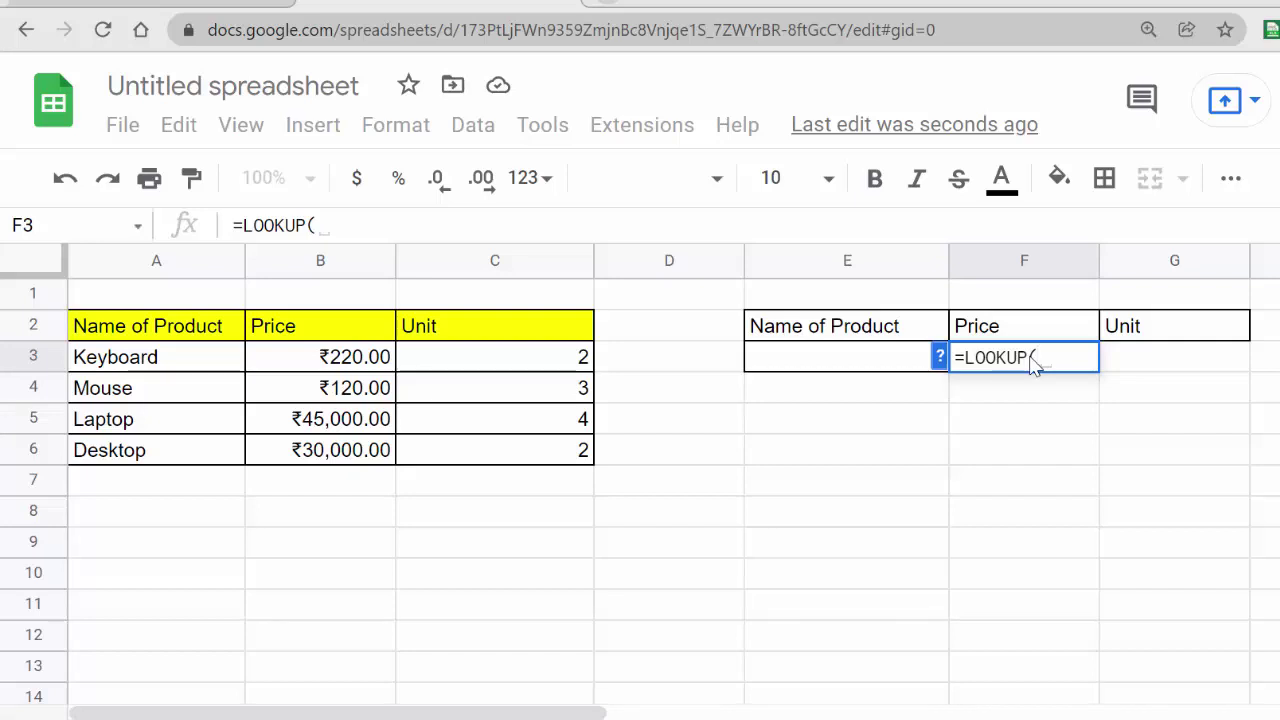
click(862, 365)
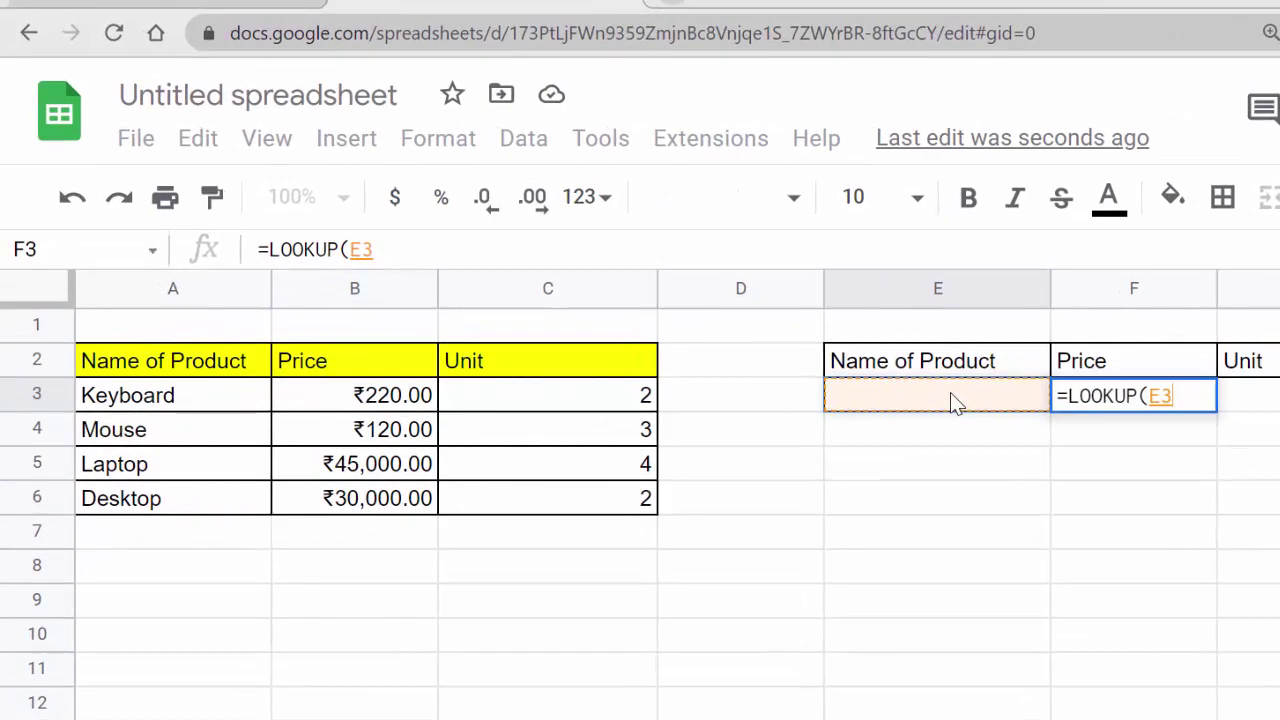
text(,)
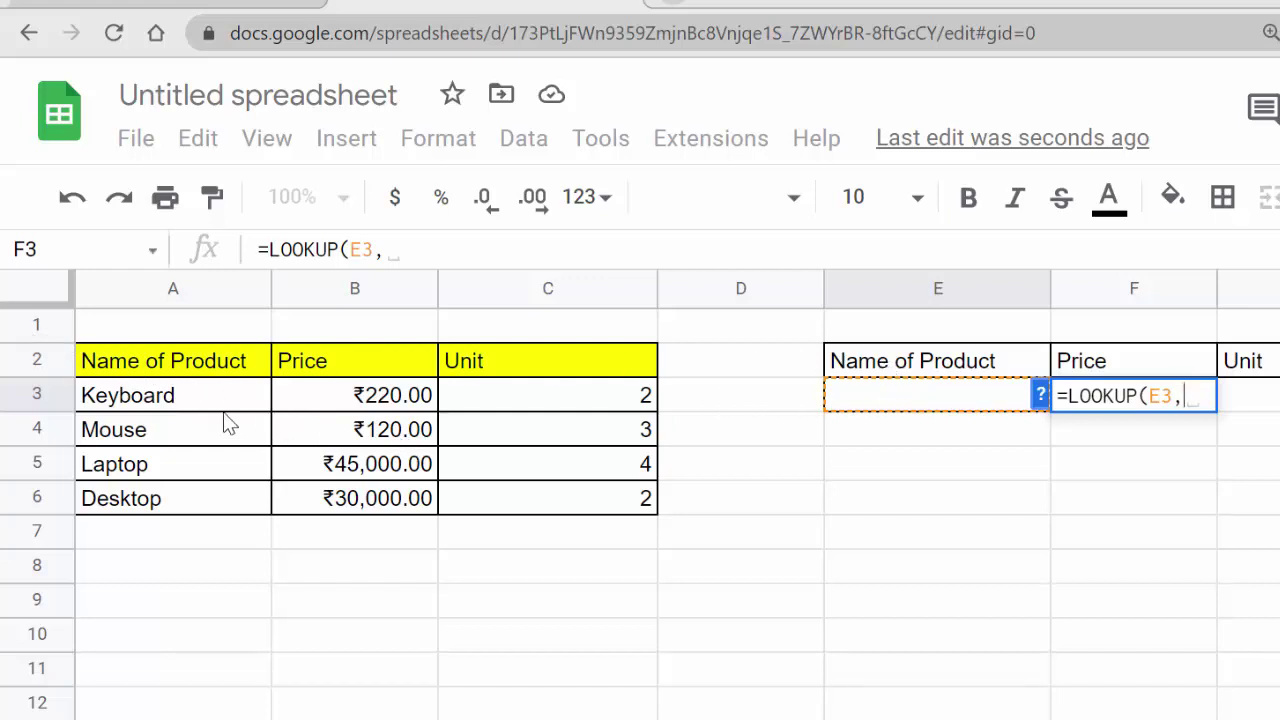
click(179, 393)
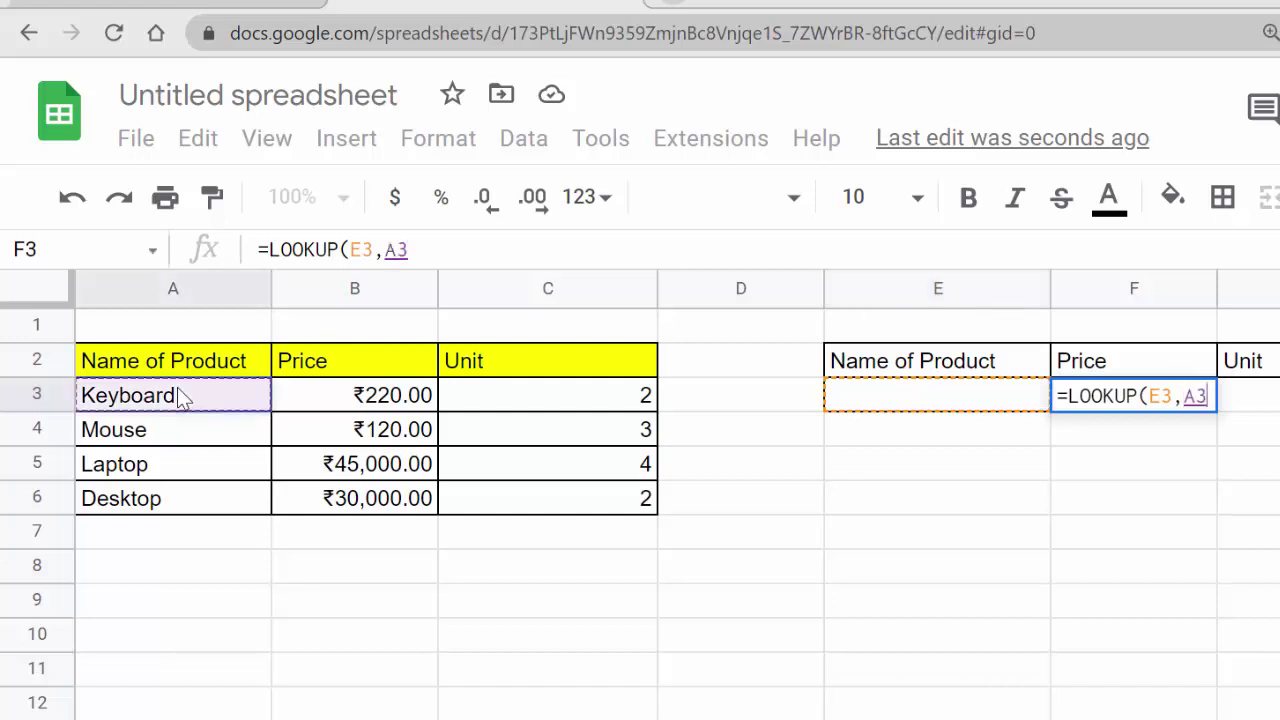
mouse_move(181, 397)
mouse_down()
mouse_move(242, 478)
mouse_move(512, 482)
mouse_up()
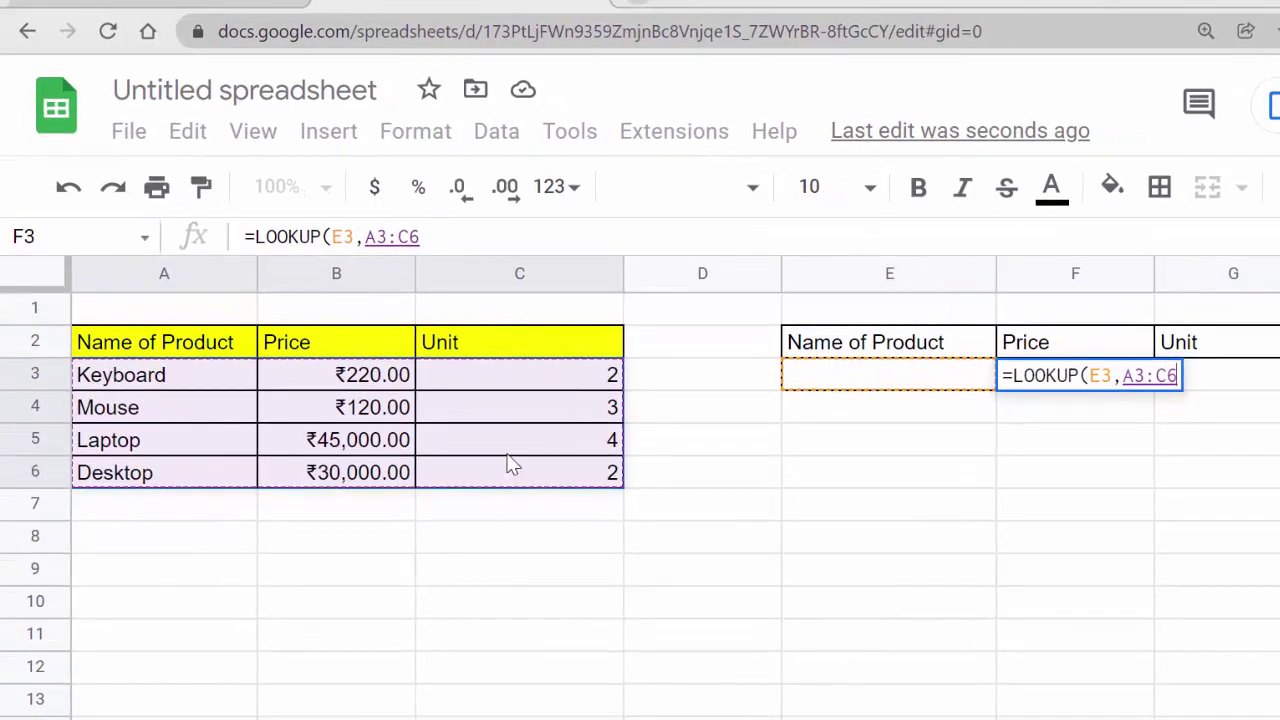
text(,)
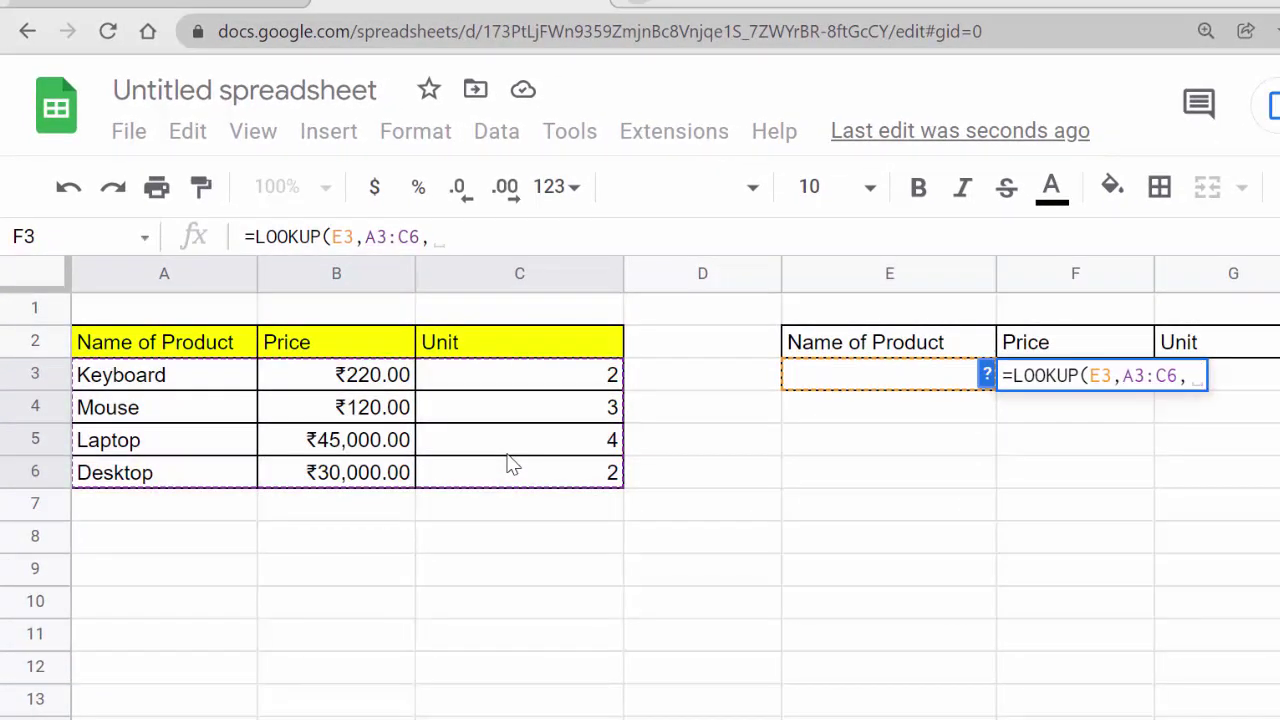
click(381, 385)
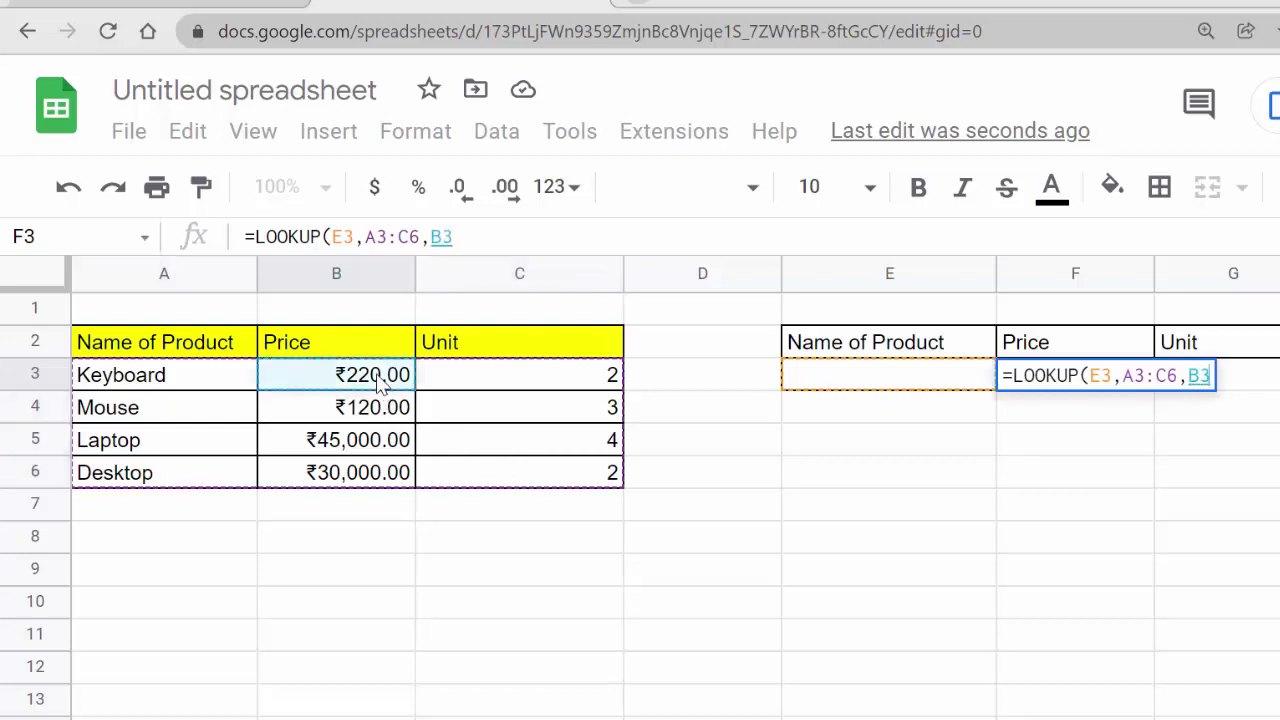
drag(381, 385, 378, 470)
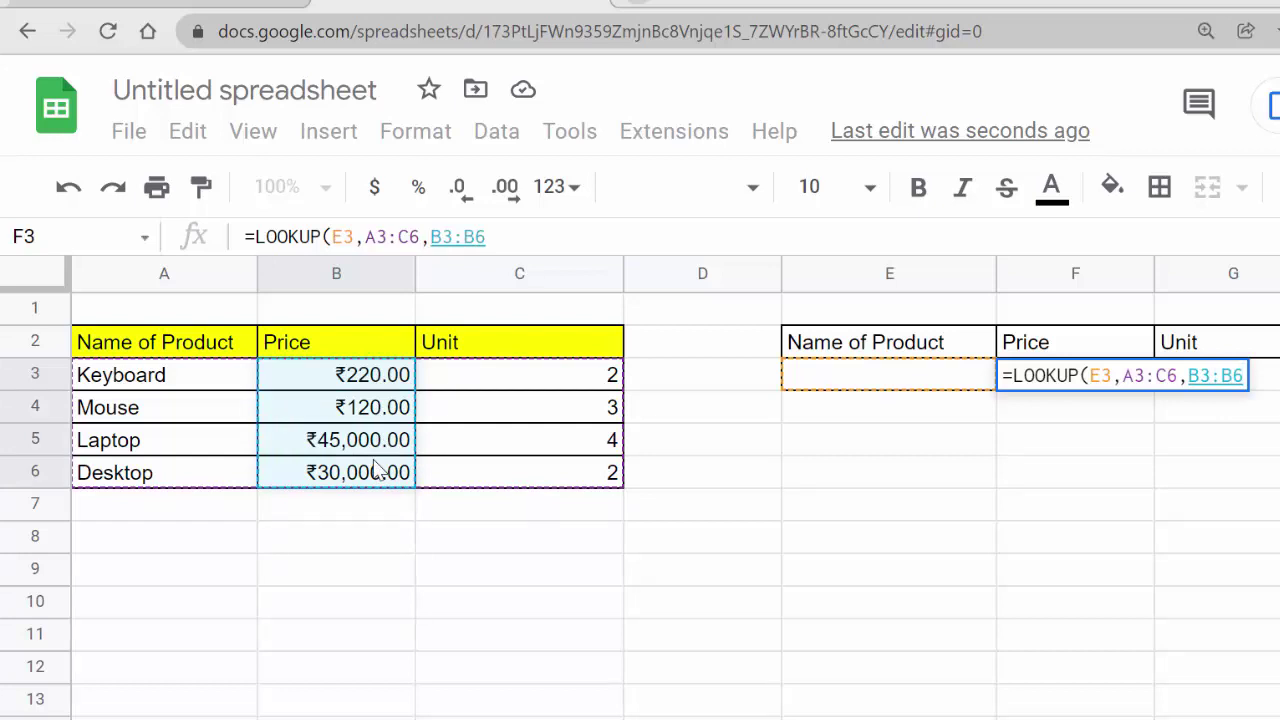
text())
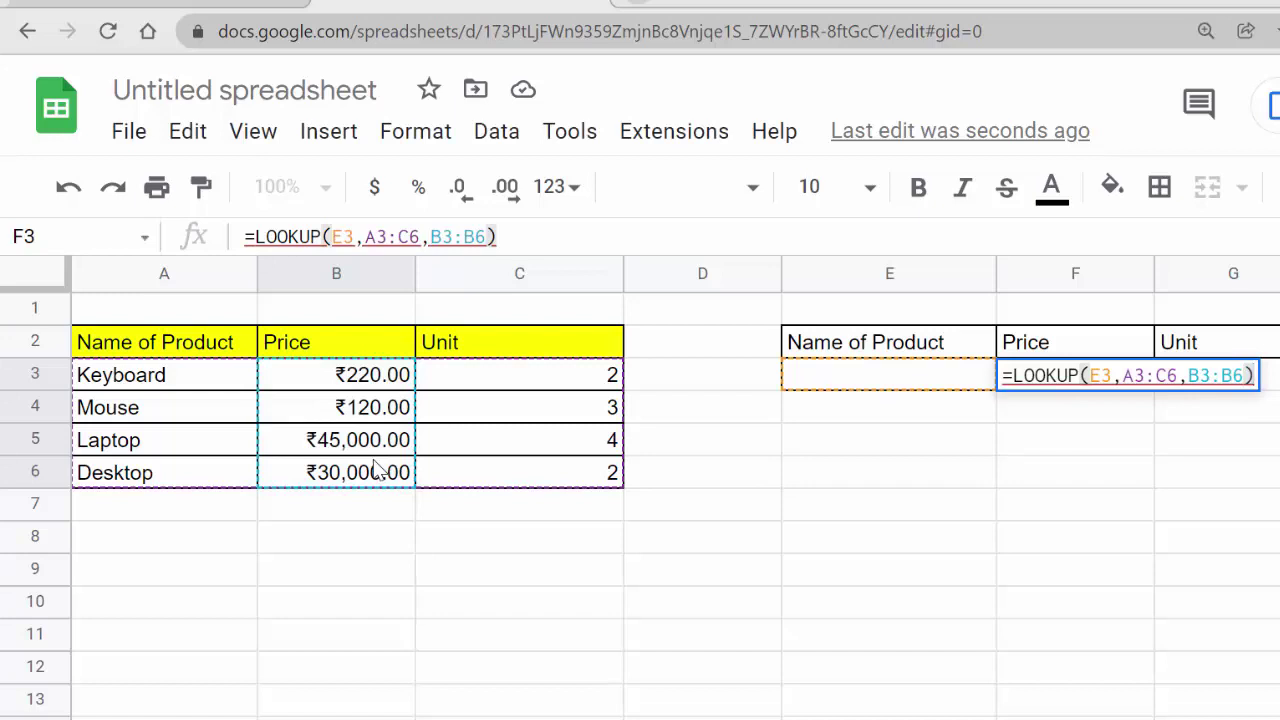
key(Return)
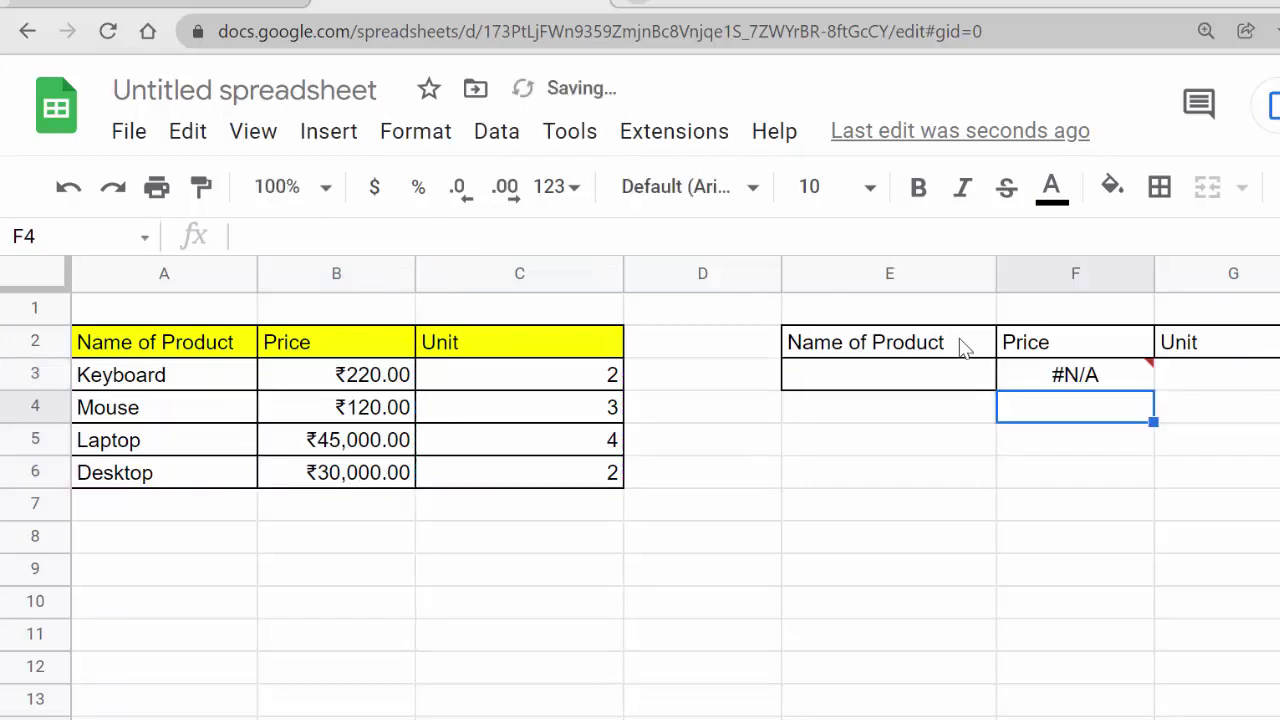
Step: Check the #N/A result in F3 and dismiss its error message
key(ctrl+c)
key(Escape)
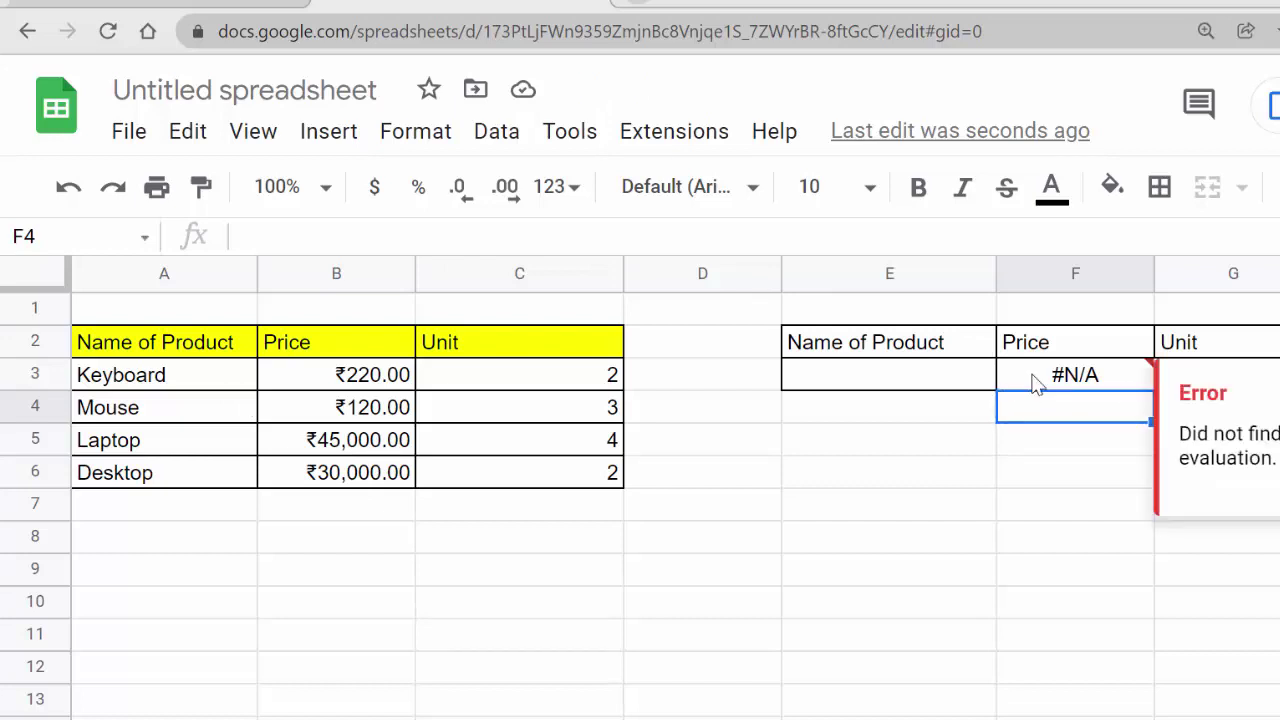
click(1031, 379)
click(1030, 458)
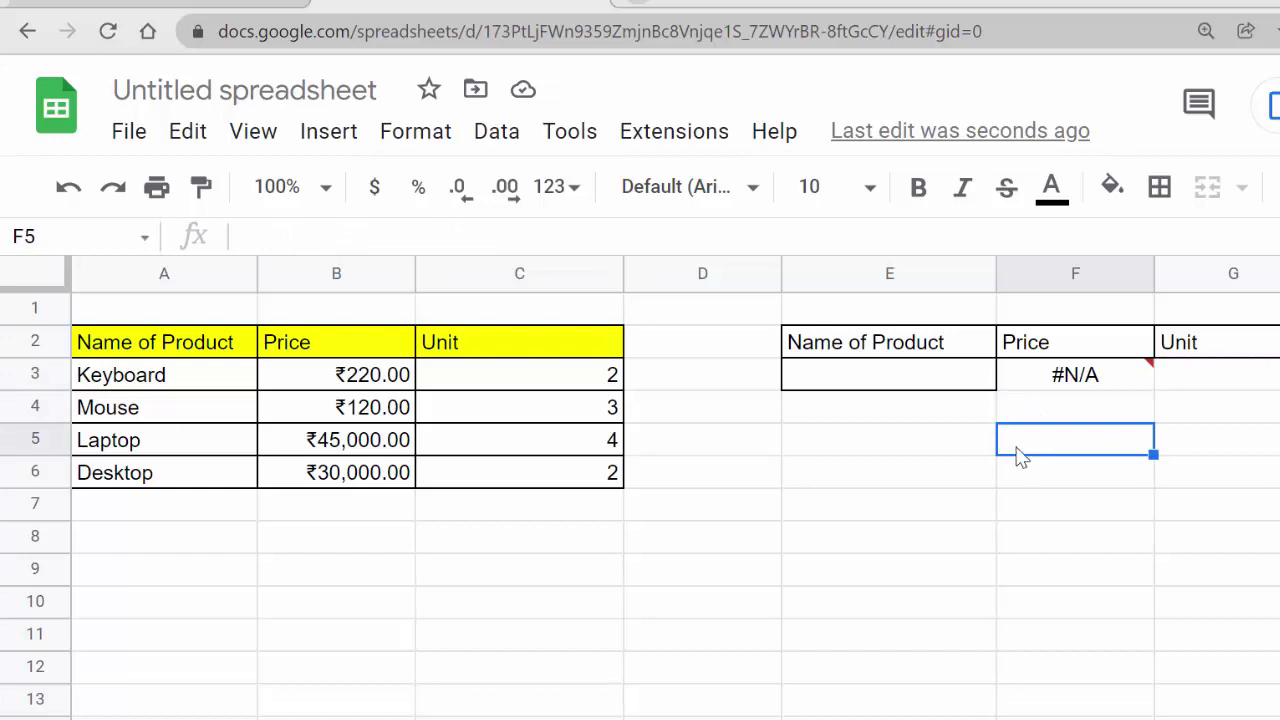
Step: Enter Mouse in E3, making F3 show ₹30,000.00
click(870, 375)
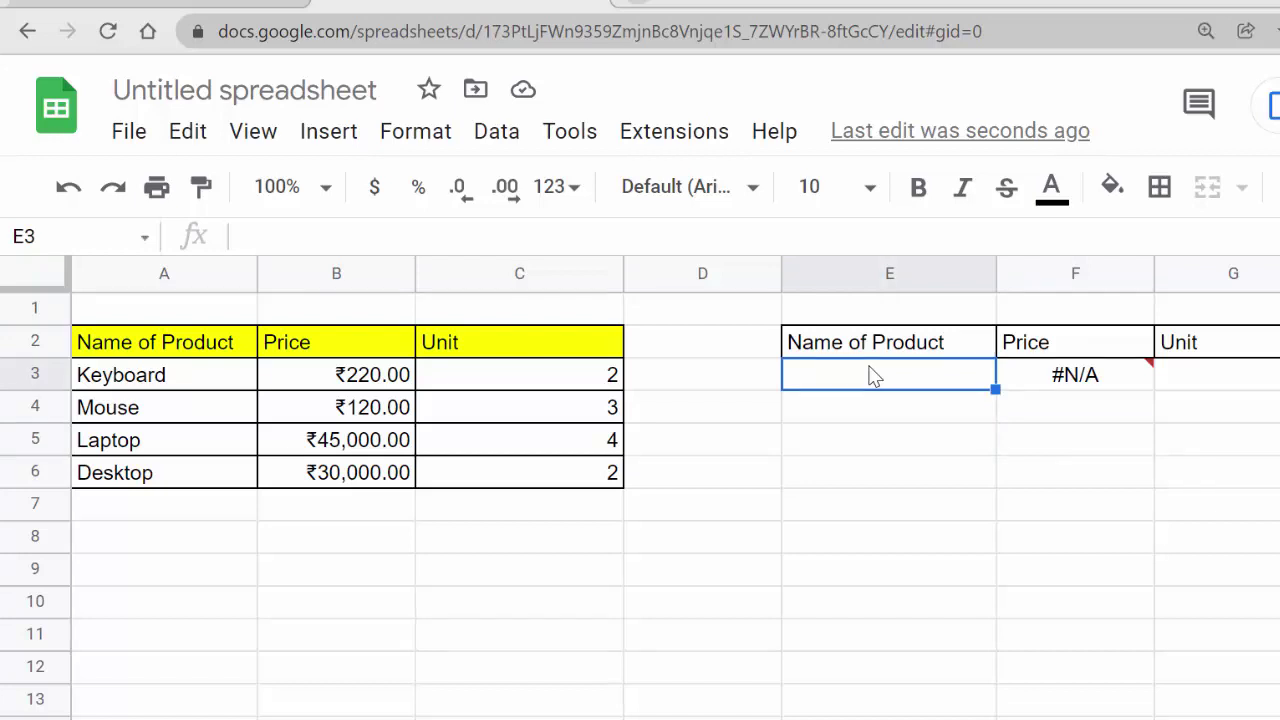
text(Mouse)
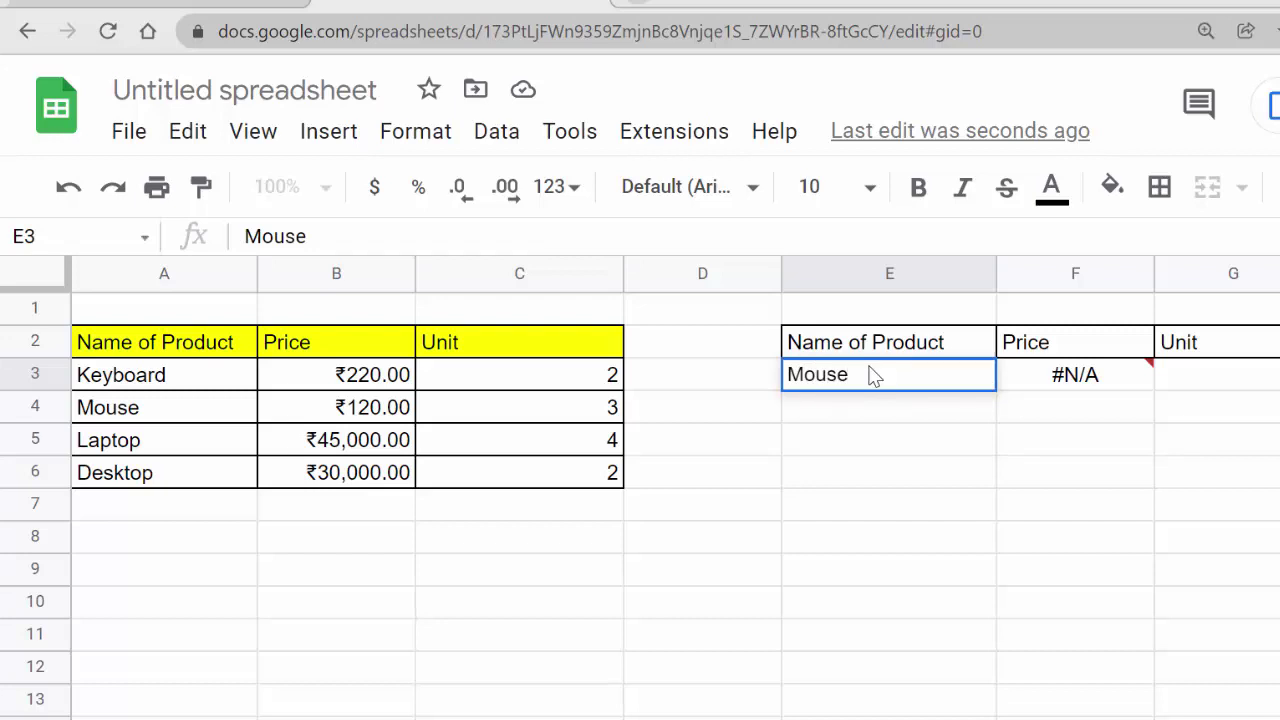
key(Return)
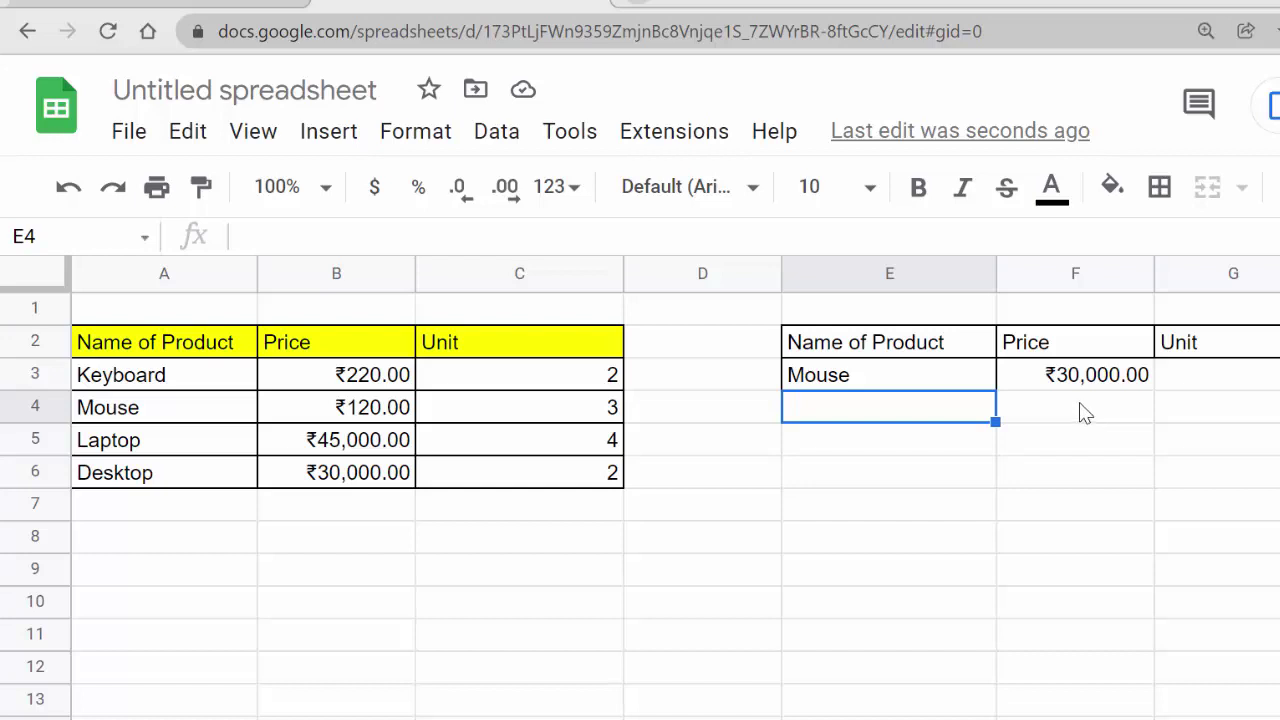
click(1073, 377)
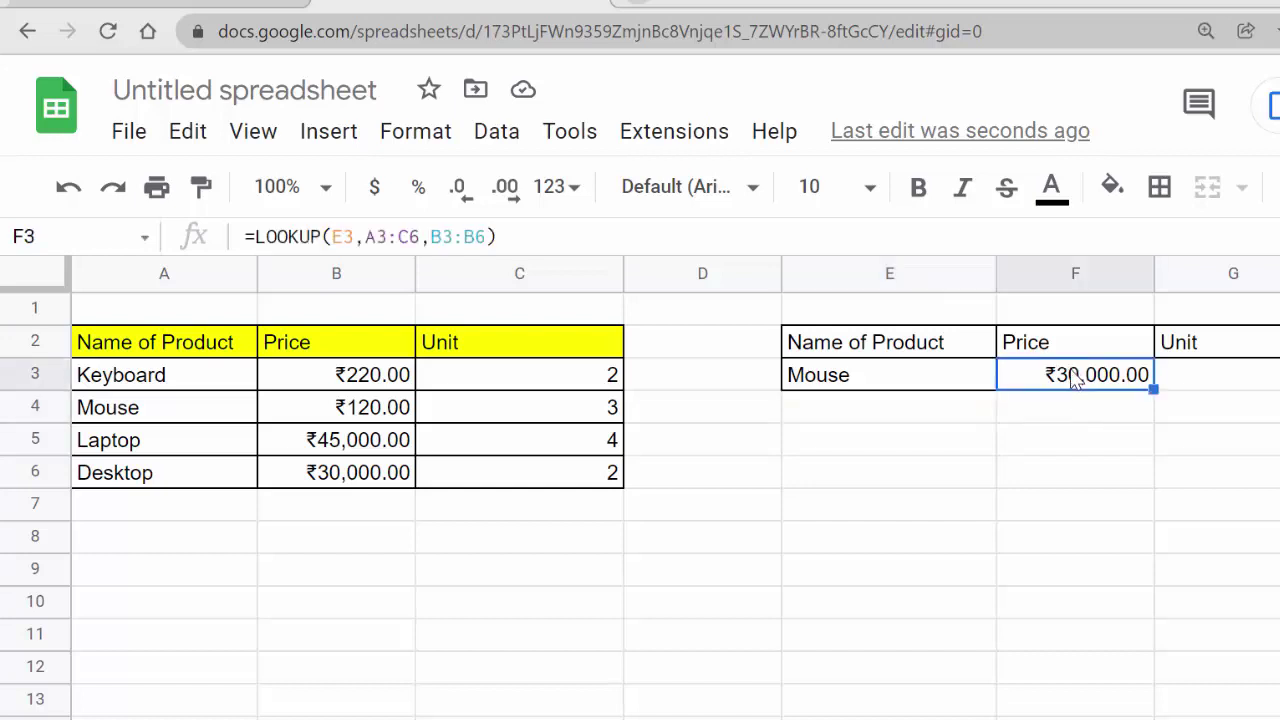
Step: Clear F3 and sort rows A3:C6 A to Z: Desktop, Keyboard, Laptop, Mouse
key(Delete)
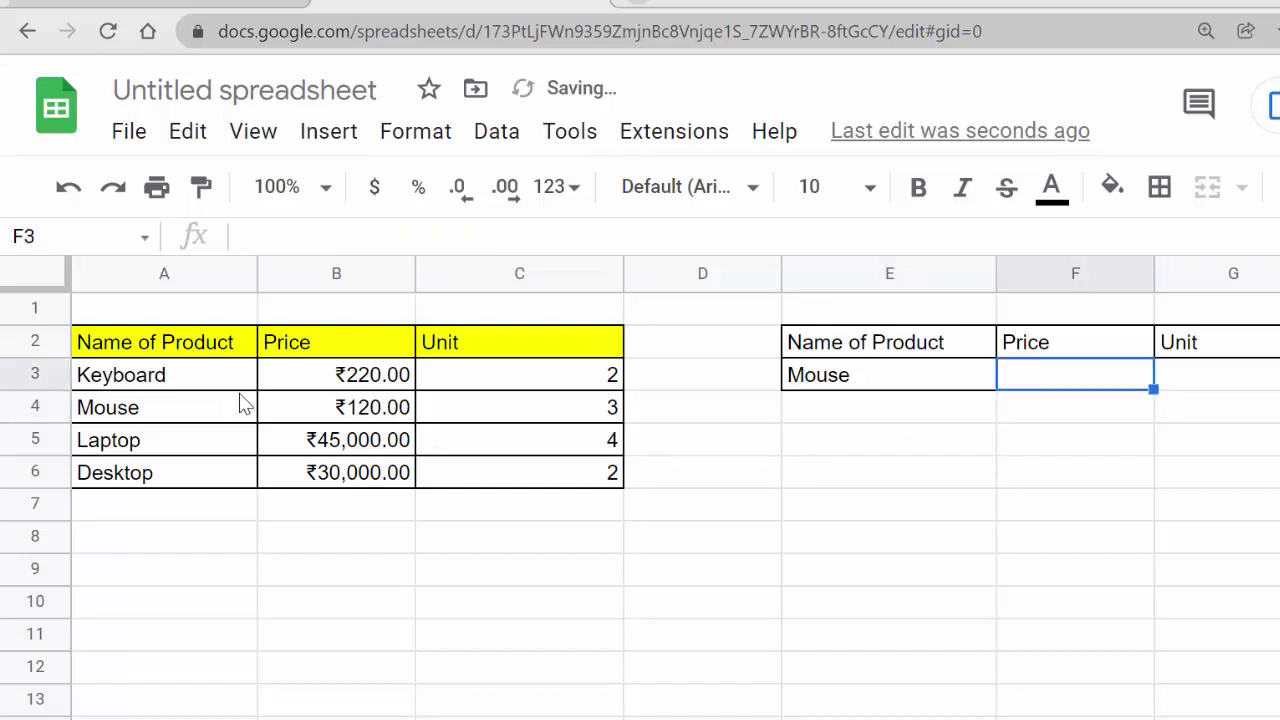
click(178, 354)
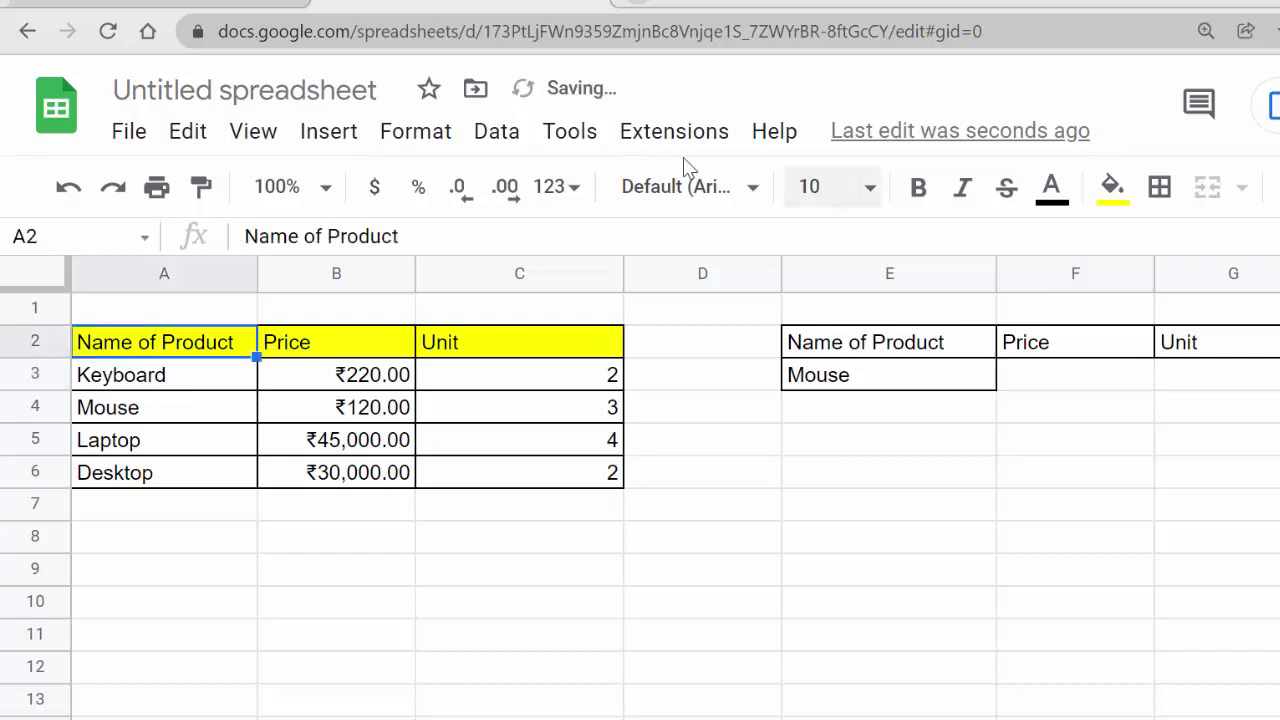
click(194, 381)
drag(197, 386, 492, 472)
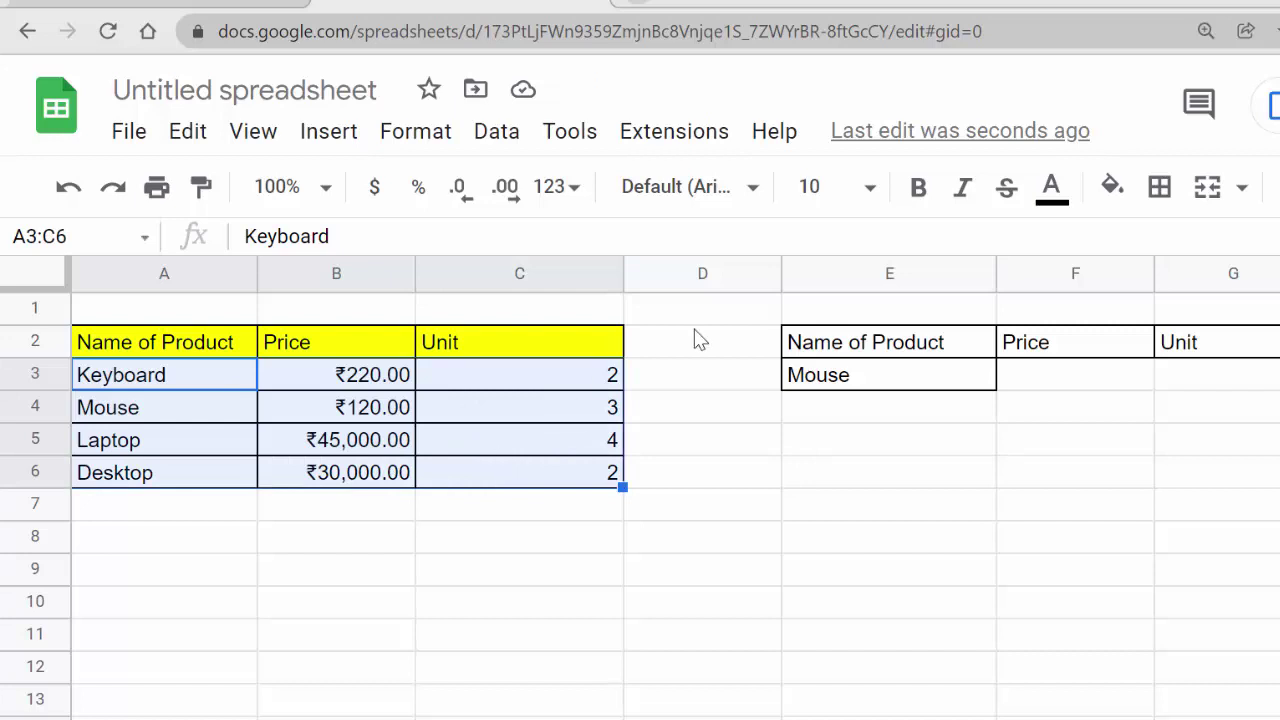
click(480, 134)
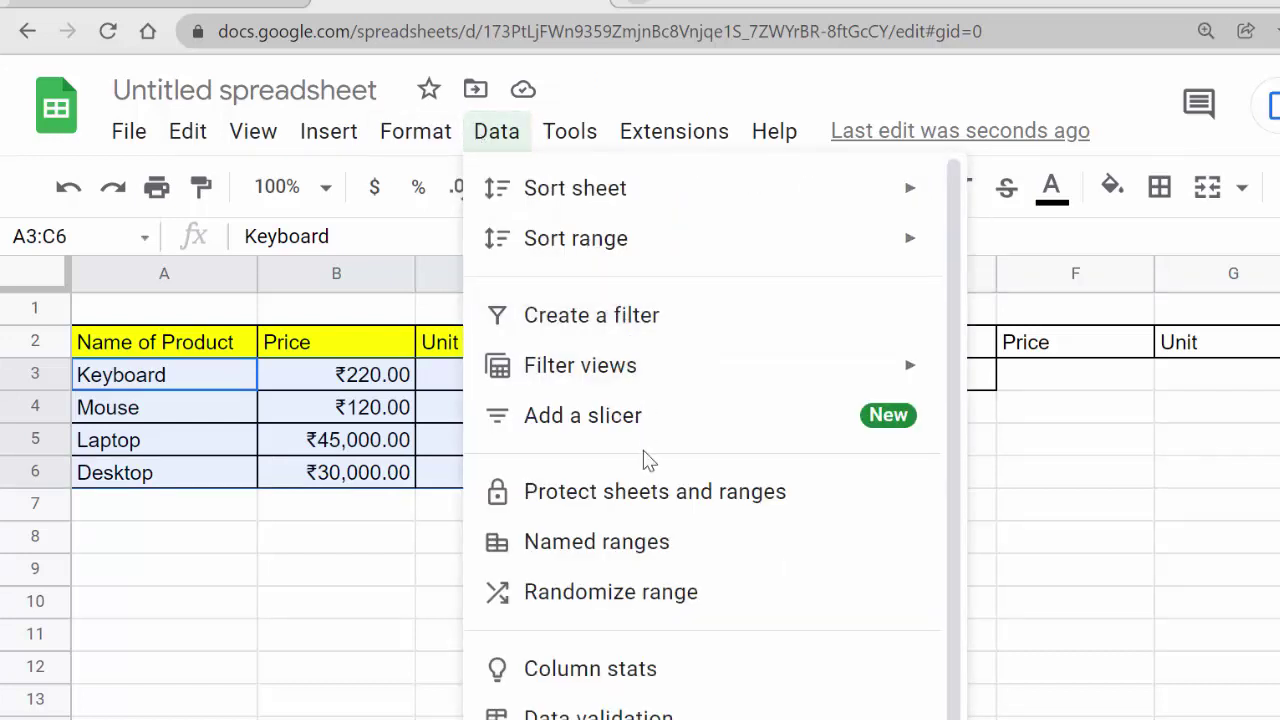
mouse_move(637, 229)
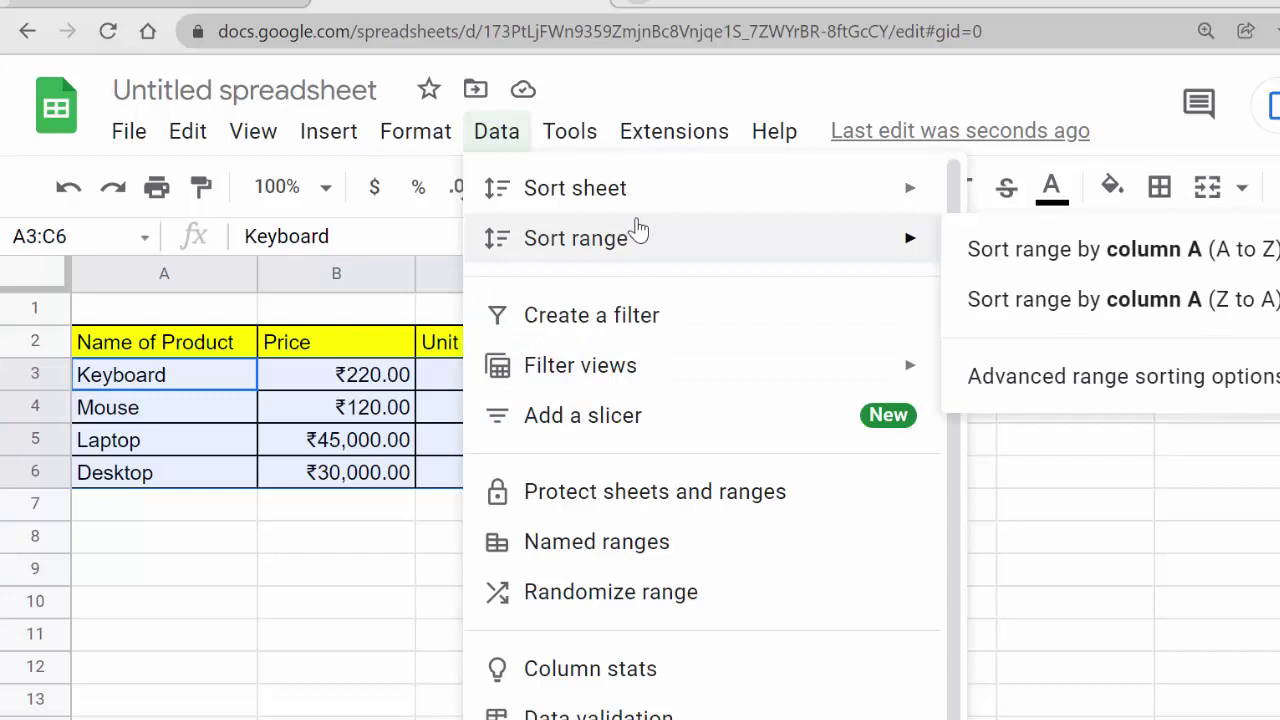
click(1040, 256)
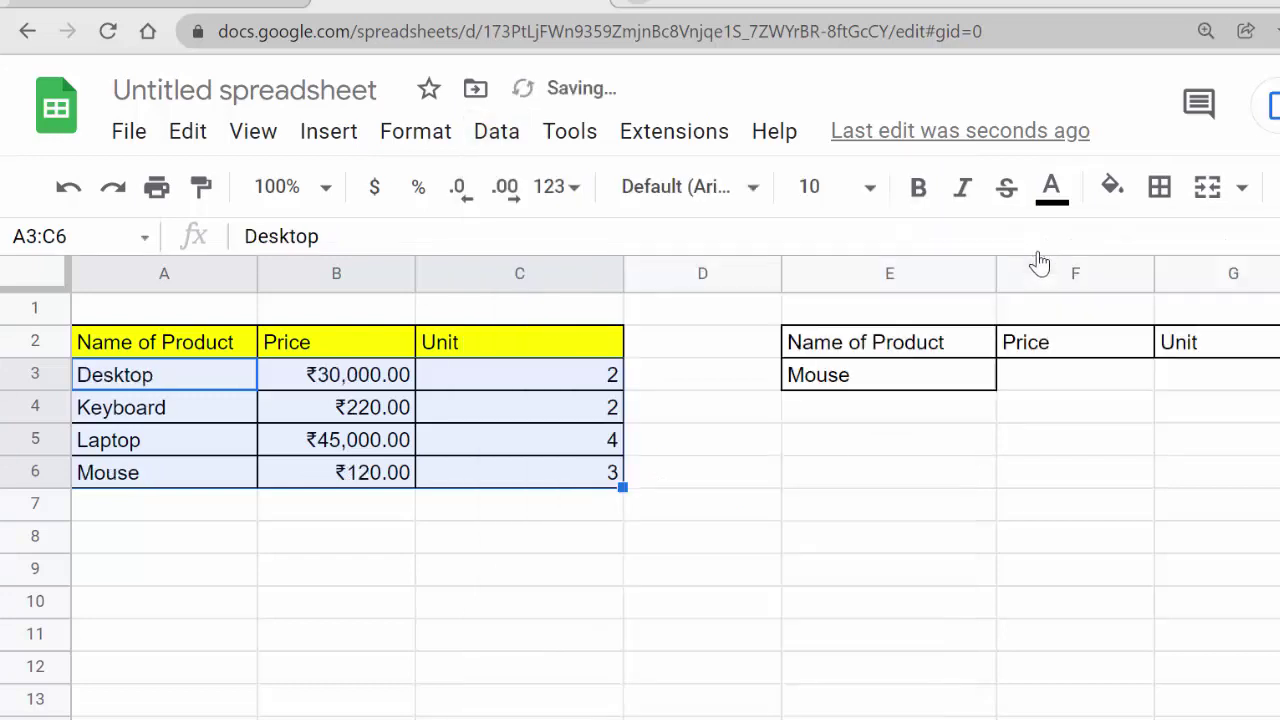
click(1008, 484)
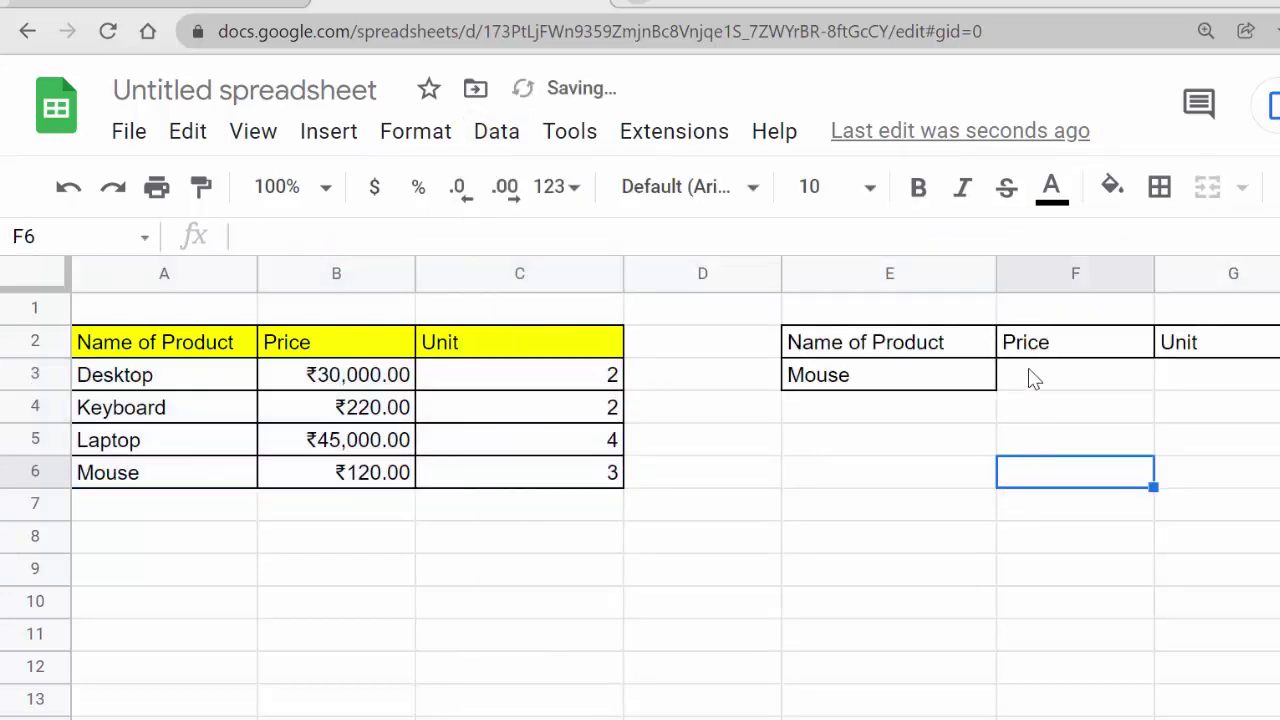
click(933, 386)
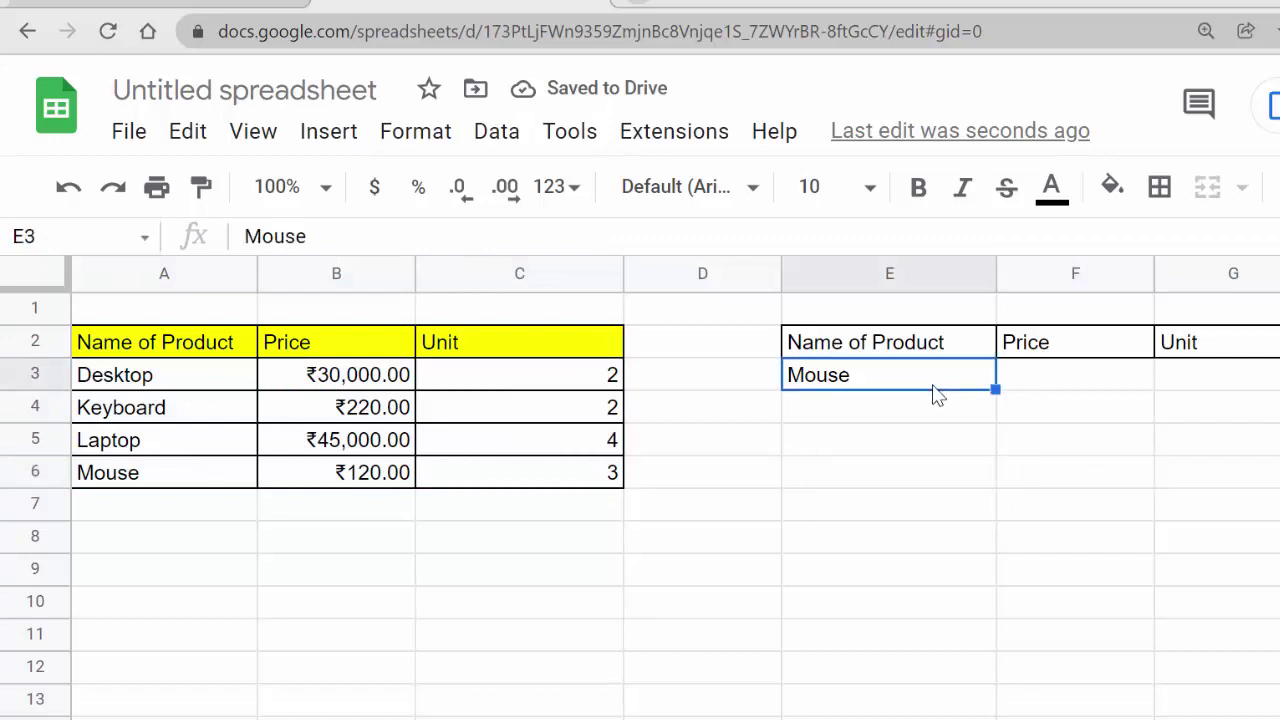
click(1040, 368)
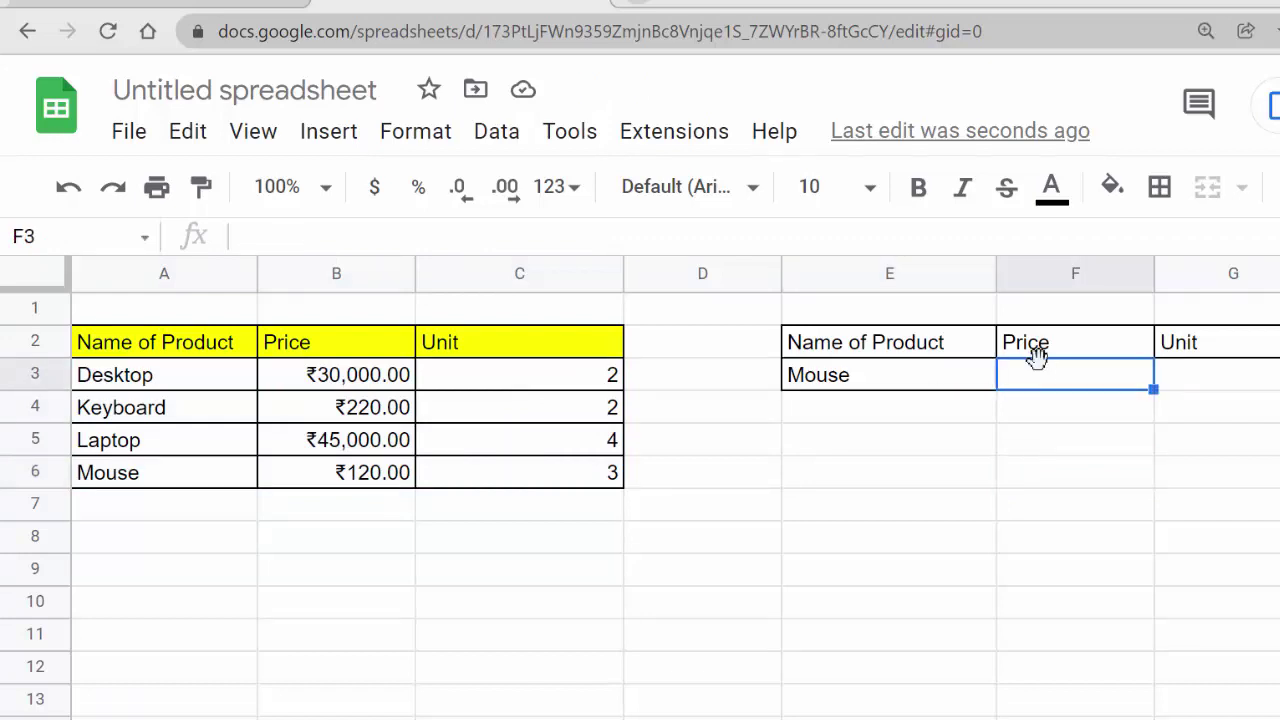
Step: Re-enter =LOOKUP(E3,A3:C6,B3:B6) in F3, now returning ₹120.00 for Mouse
text(=loo)
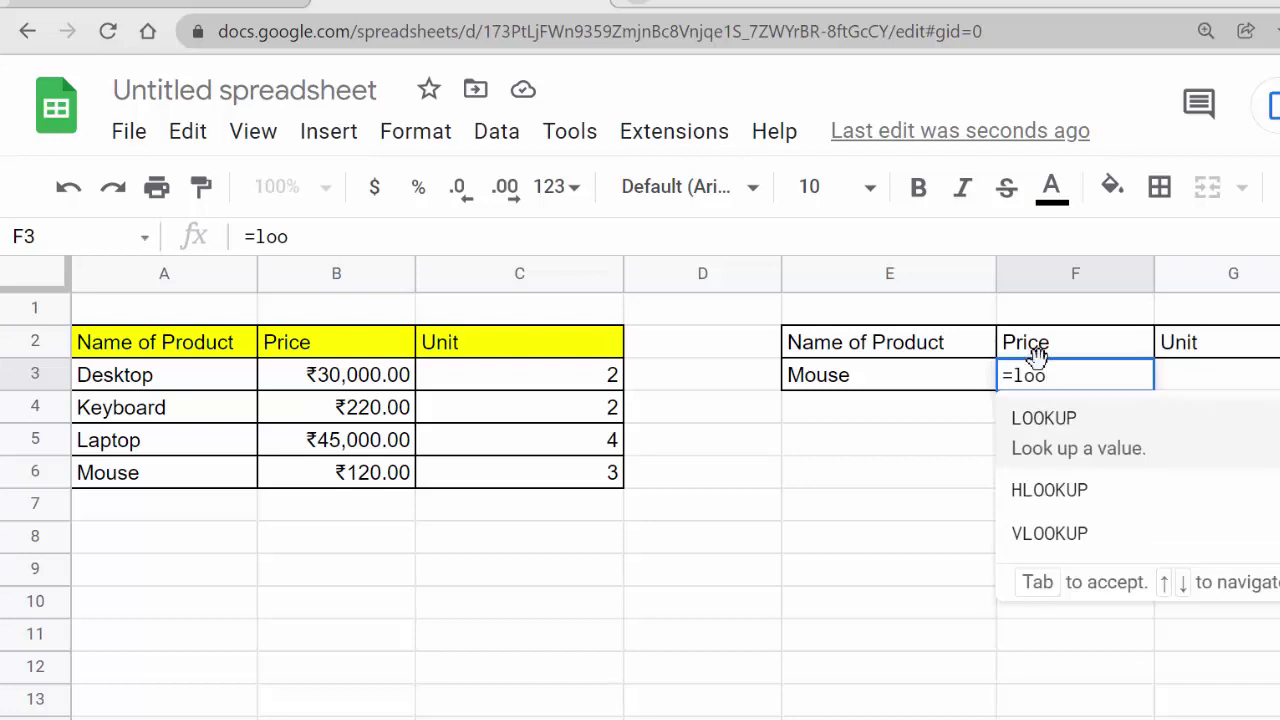
key(Tab)
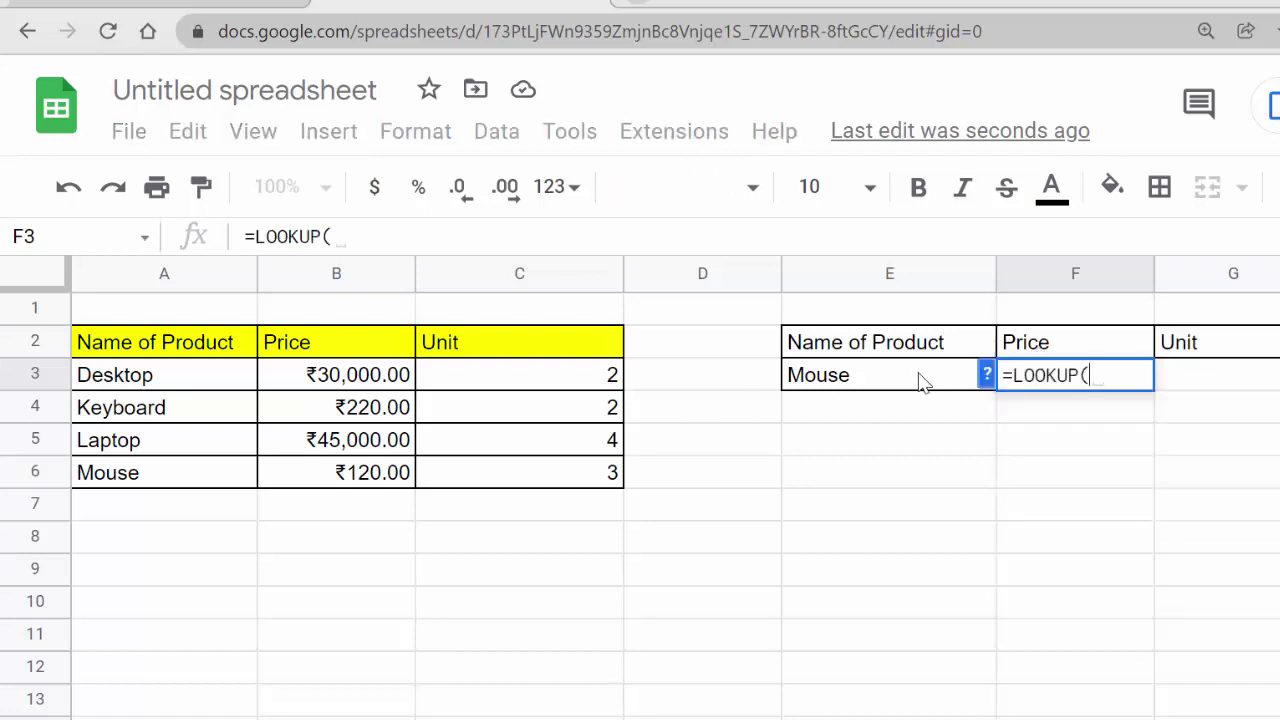
click(900, 380)
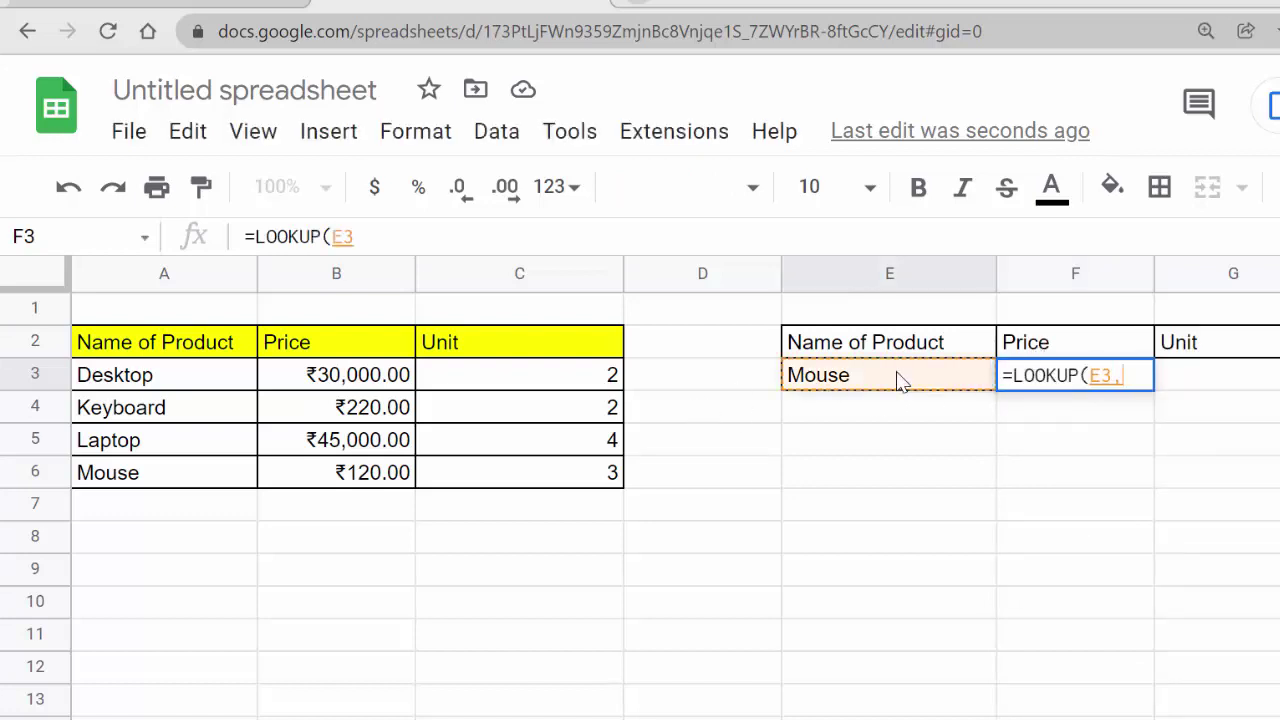
text(,)
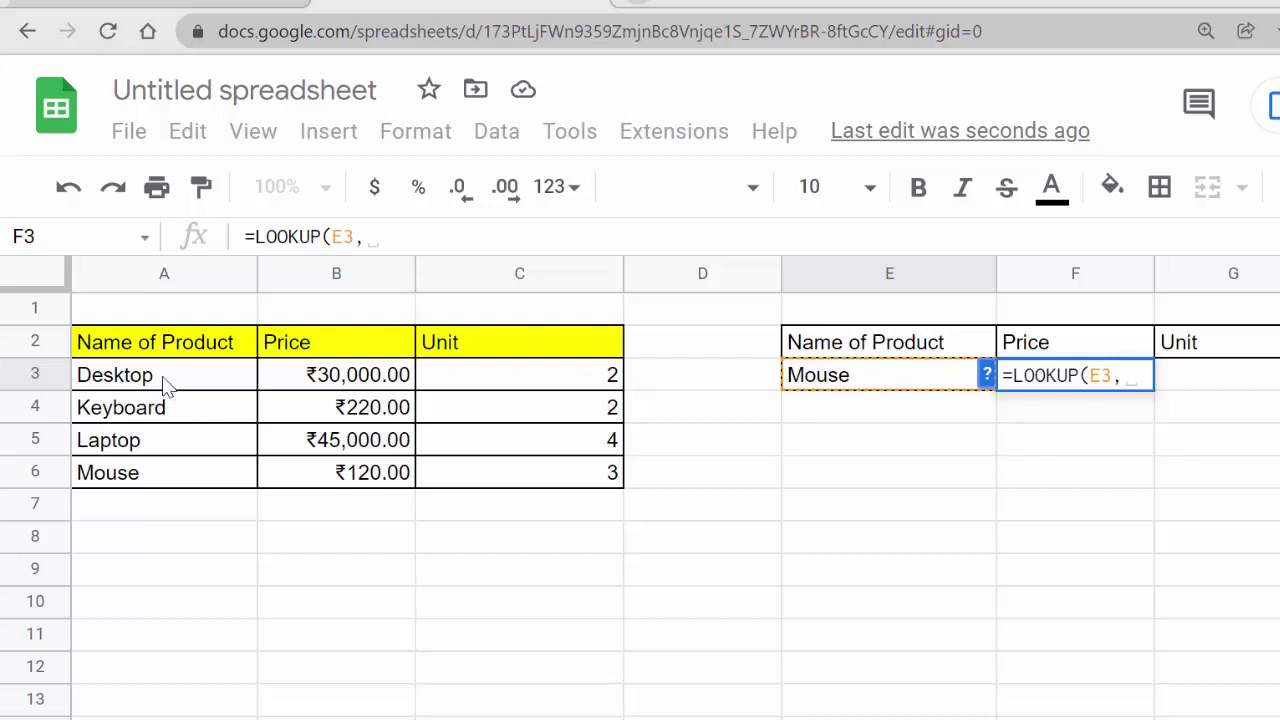
mouse_move(164, 380)
mouse_down()
mouse_move(376, 423)
mouse_move(503, 474)
mouse_up()
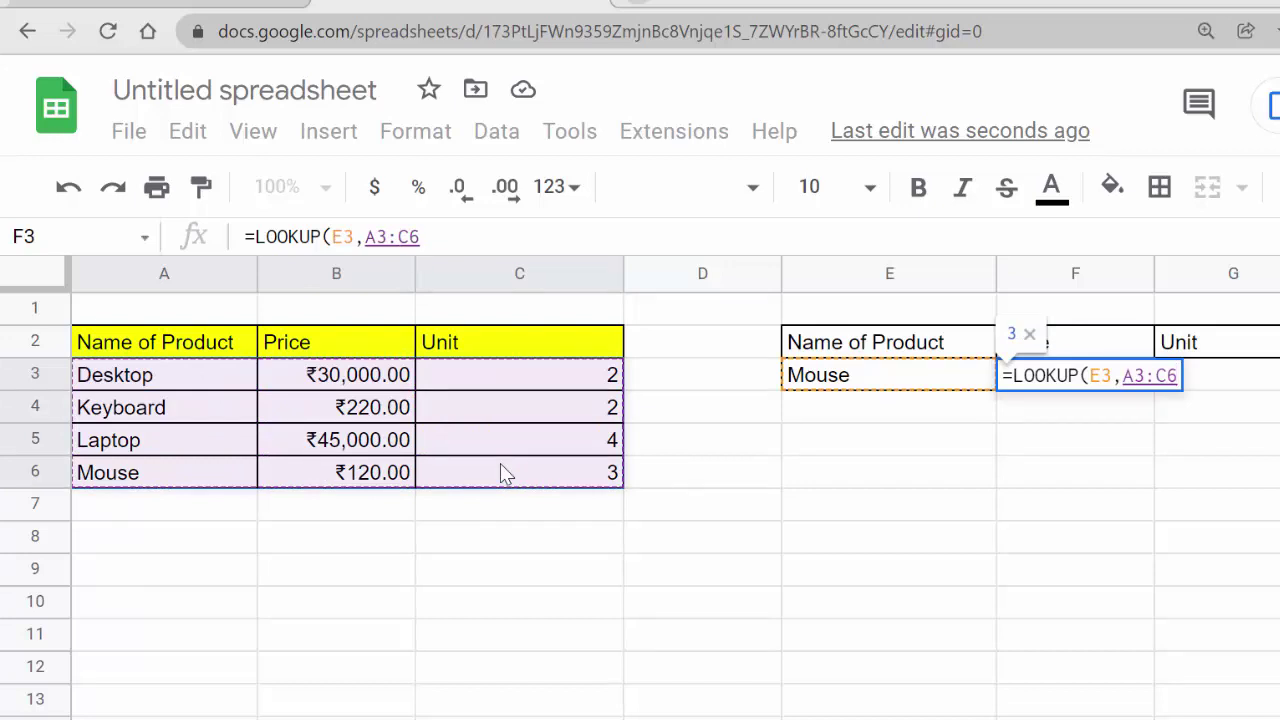
text(,)
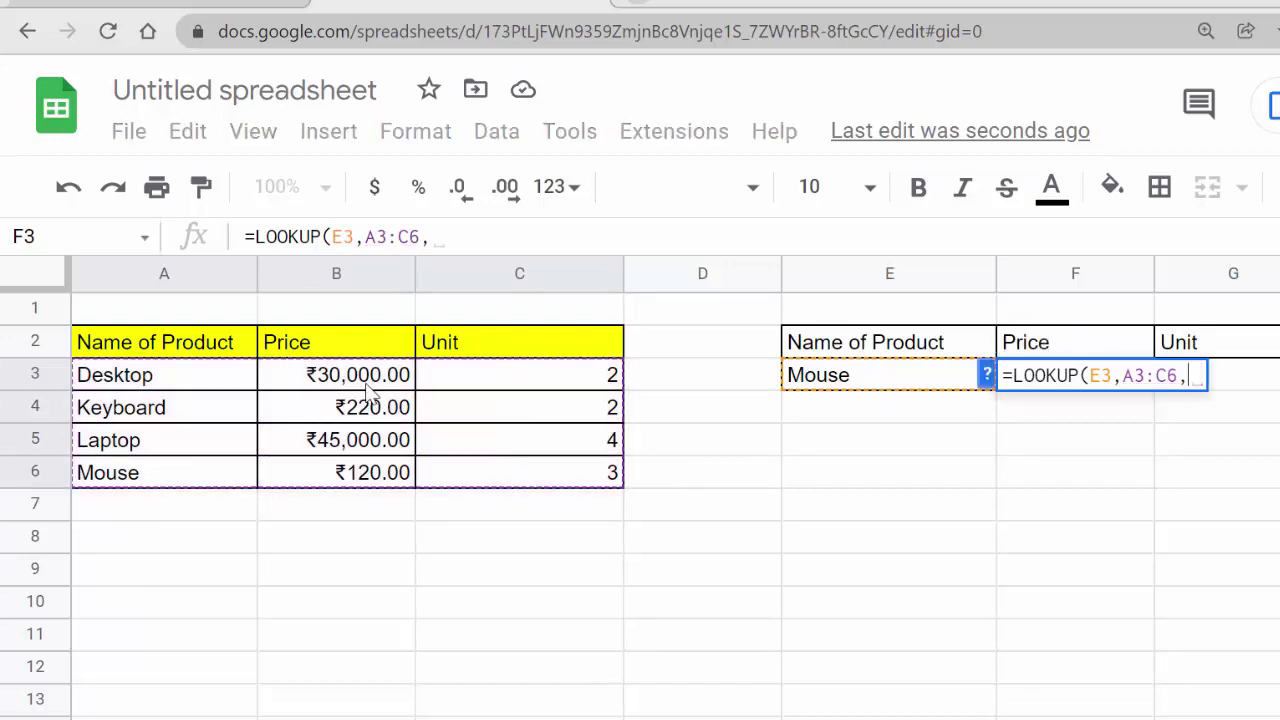
drag(366, 384, 369, 466)
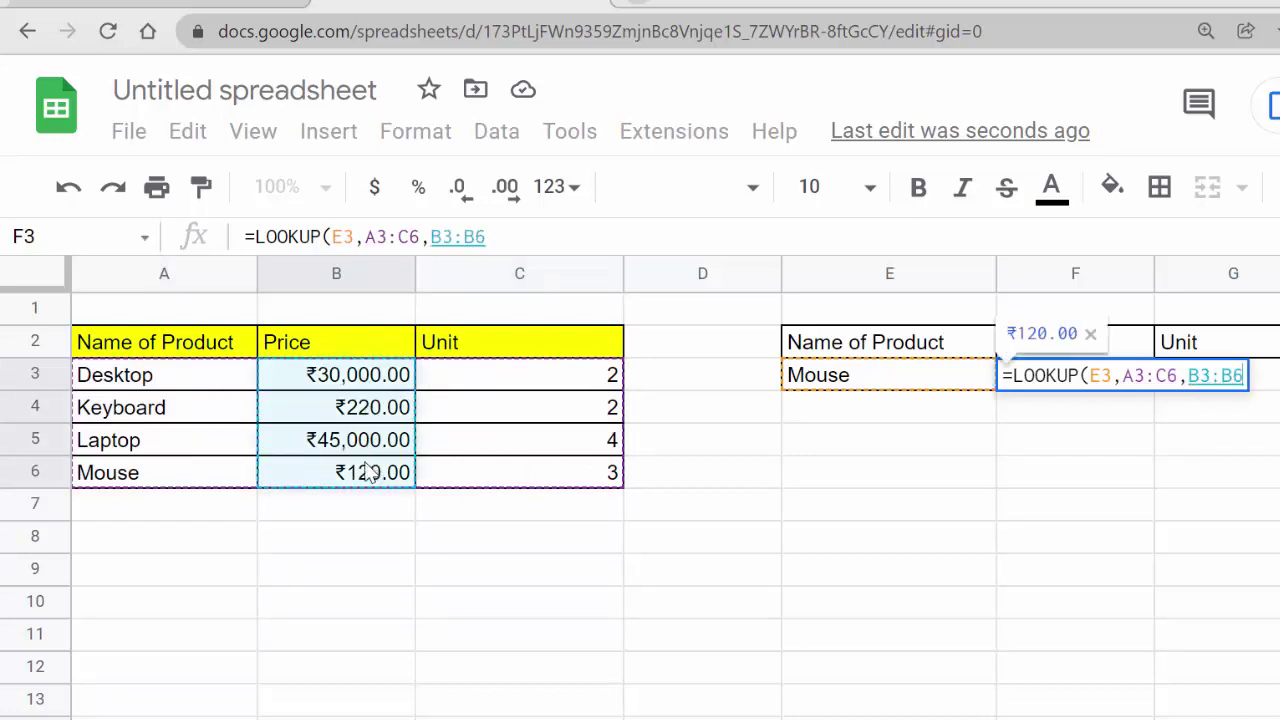
text())
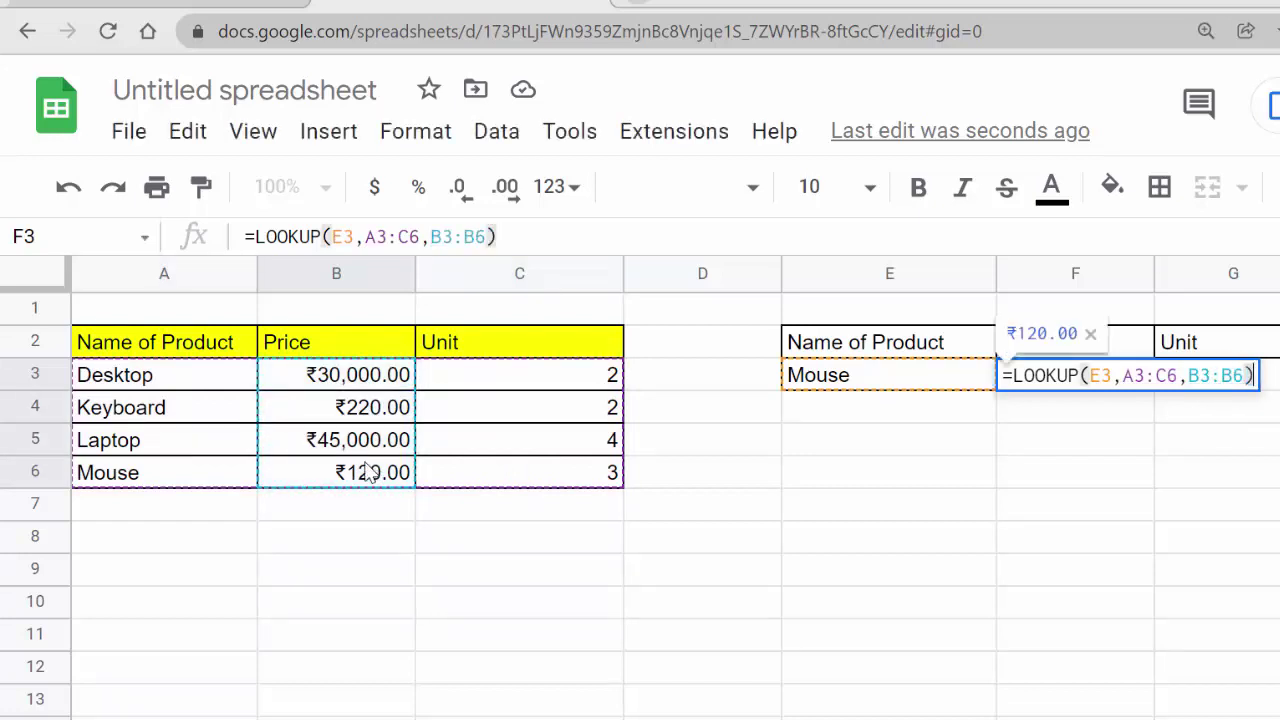
key(Return)
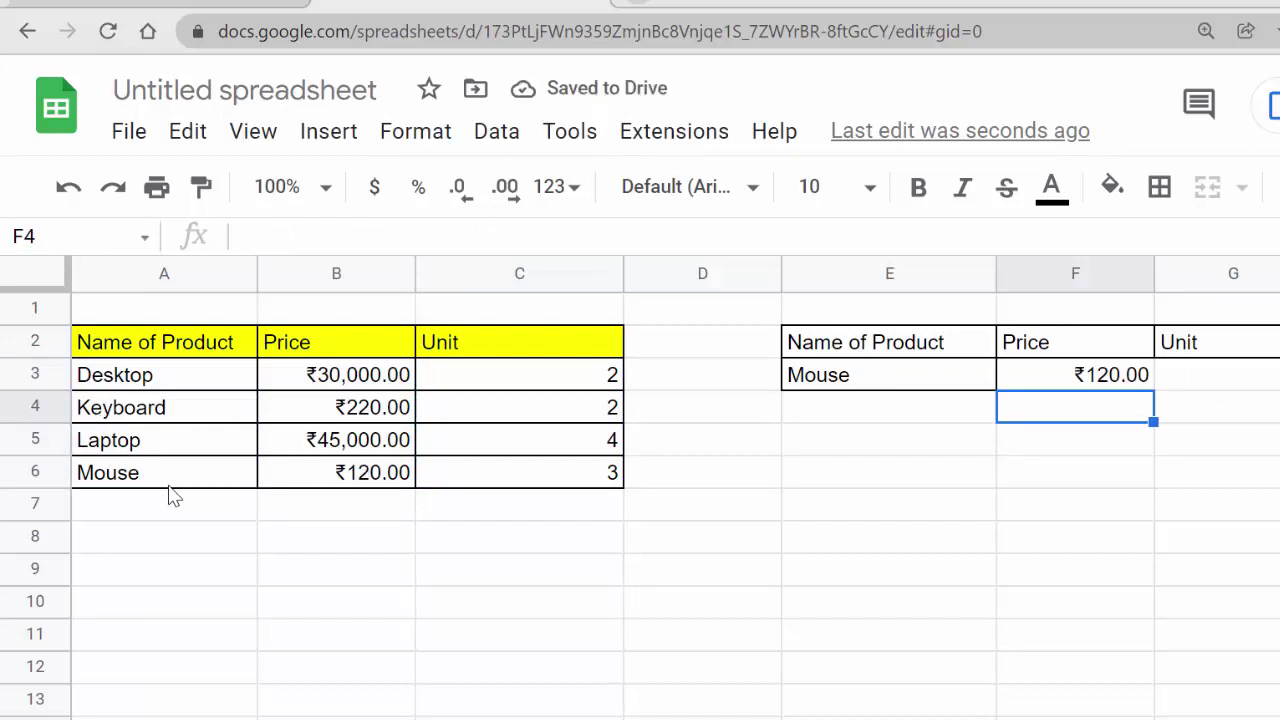
Step: Replace E3's product name with Desktop so F3 shows ₹30,000.00
click(901, 385)
key(Delete)
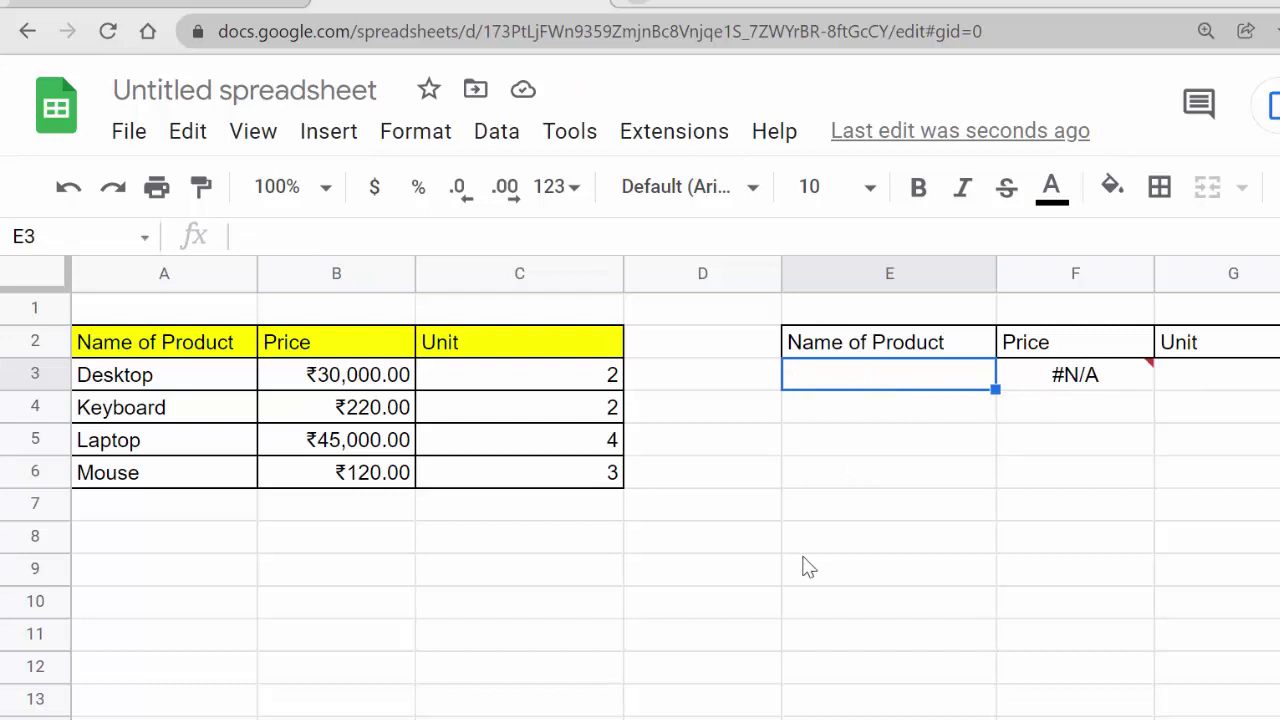
key(shift+Down)
key(shift+Down)
key(shift+Down)
text(Des)
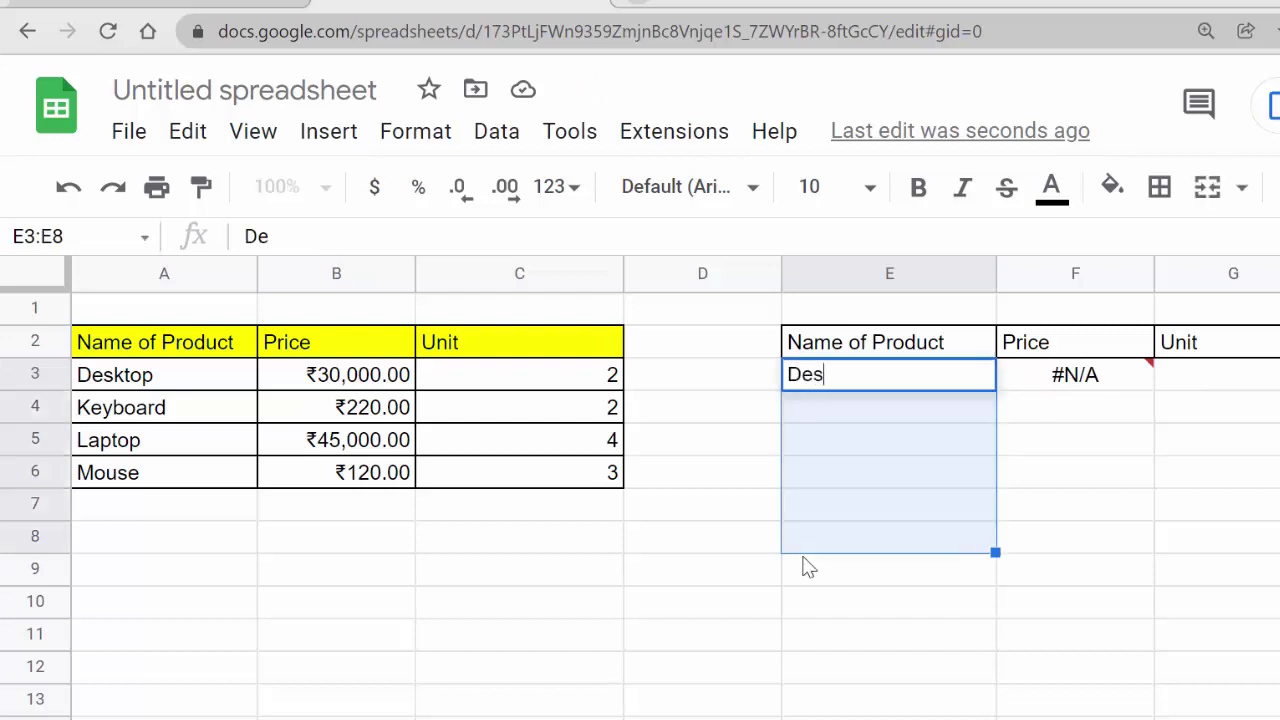
text(ktop)
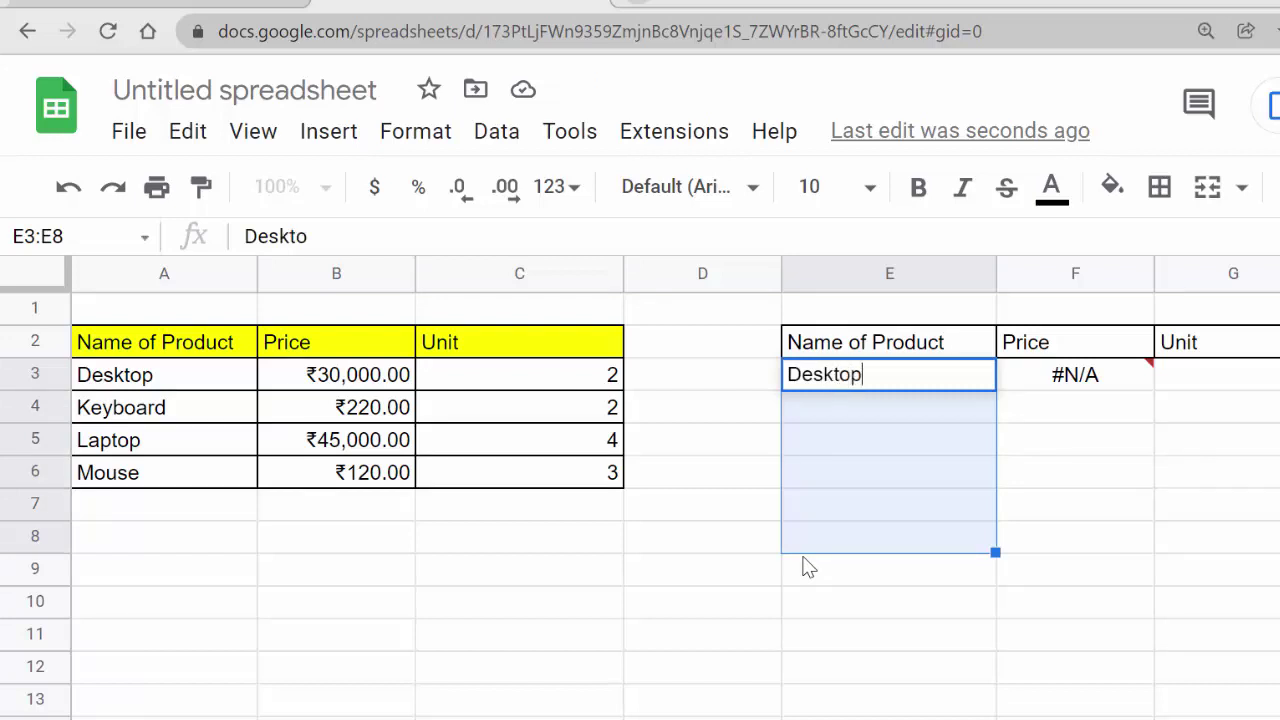
key(Return)
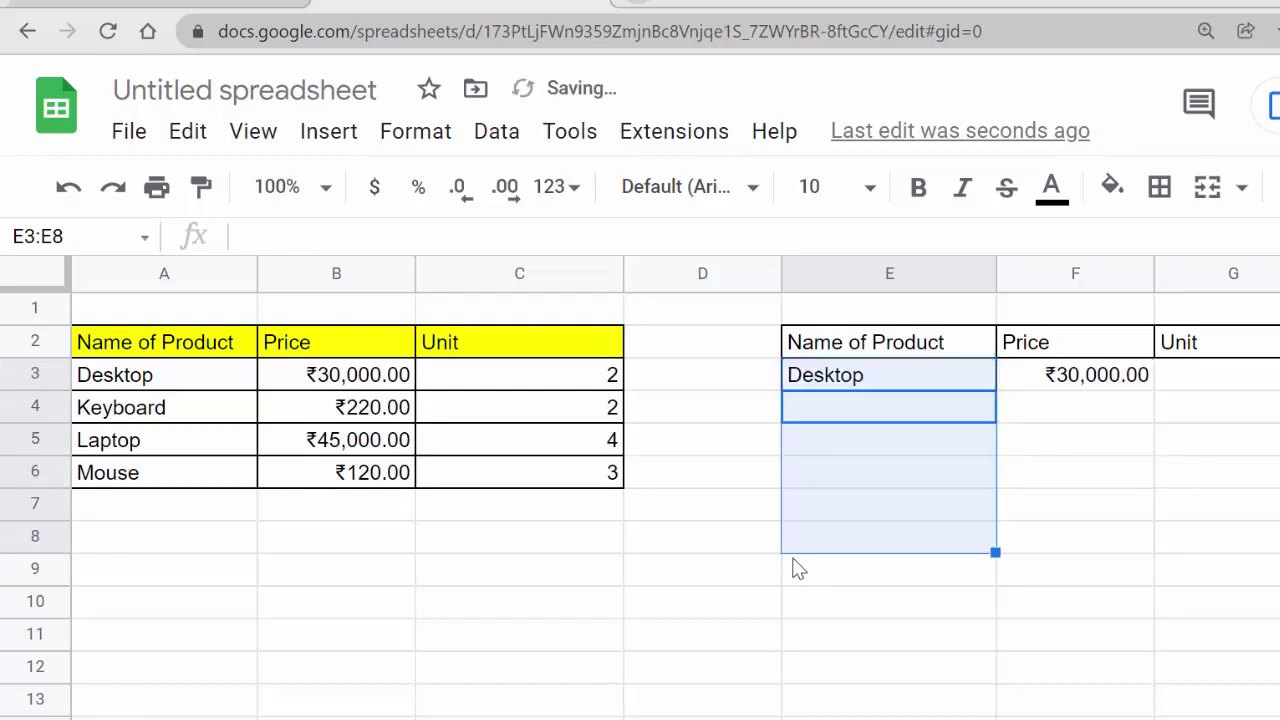
click(1128, 413)
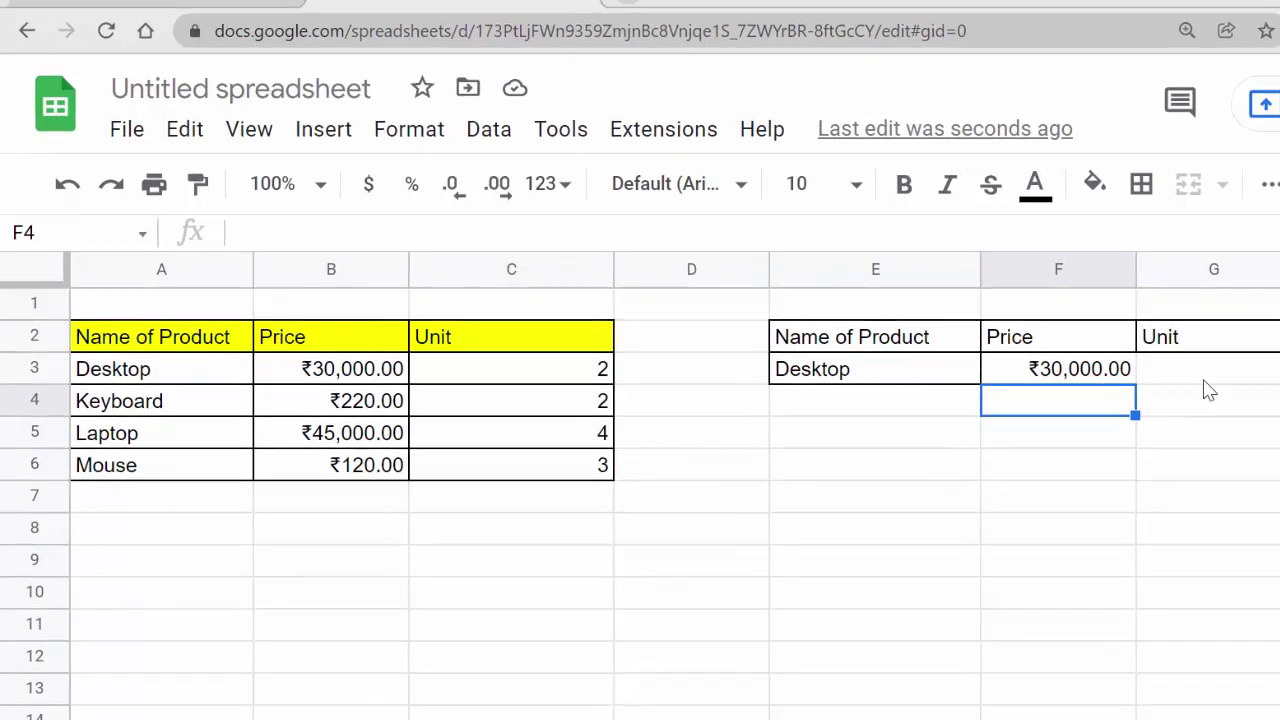
Step: Enter =LOOKUP(E3,A3:C6,C3:C6) in G3 to return Desktop's unit, 2
click(1163, 361)
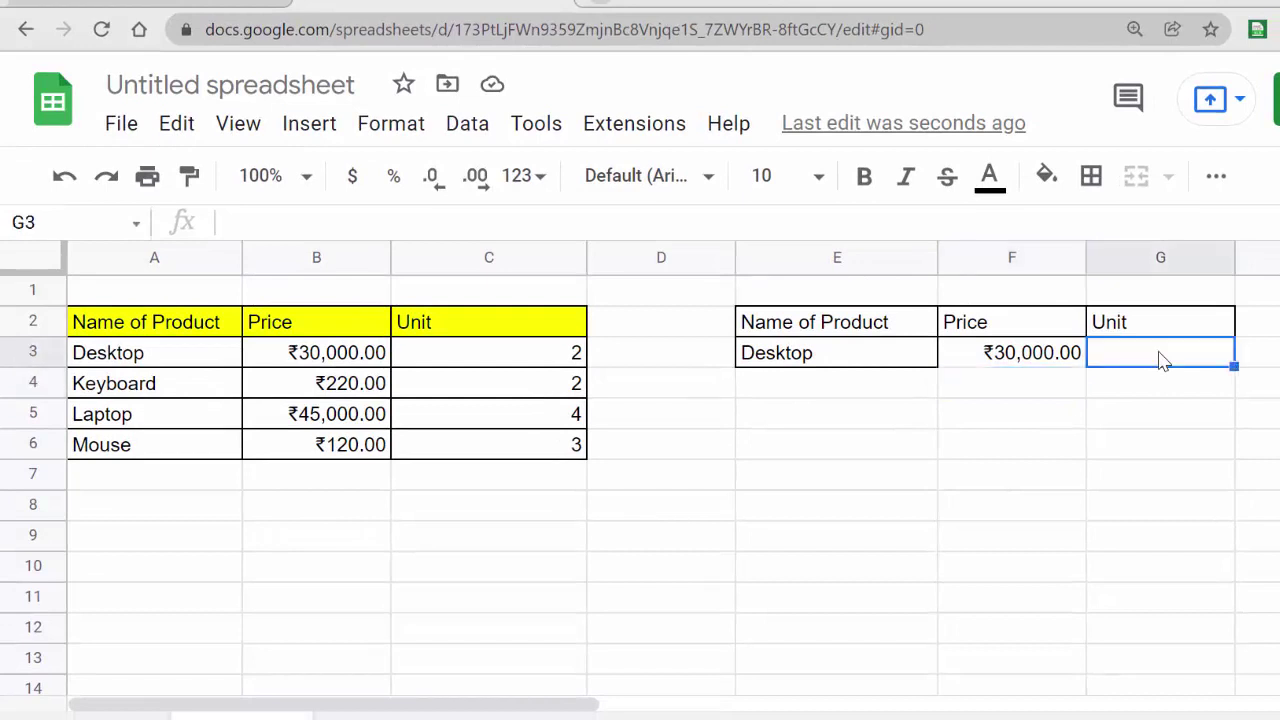
text(=)
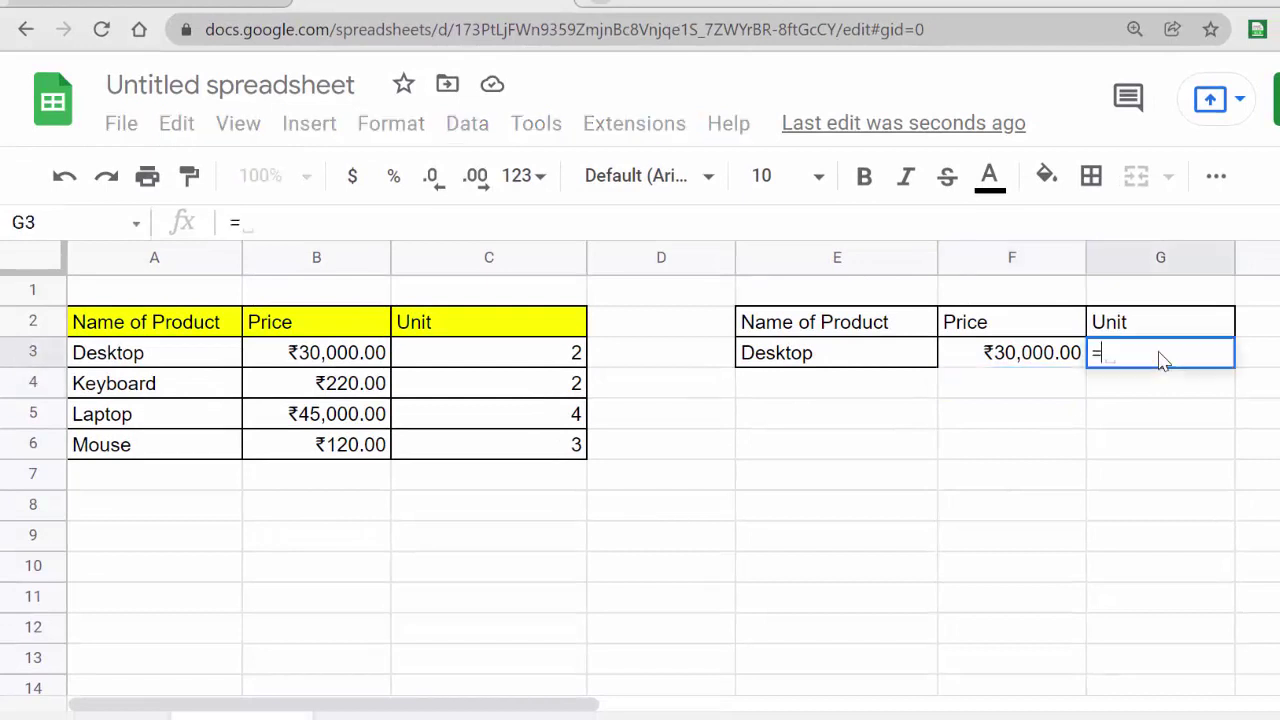
text(loo)
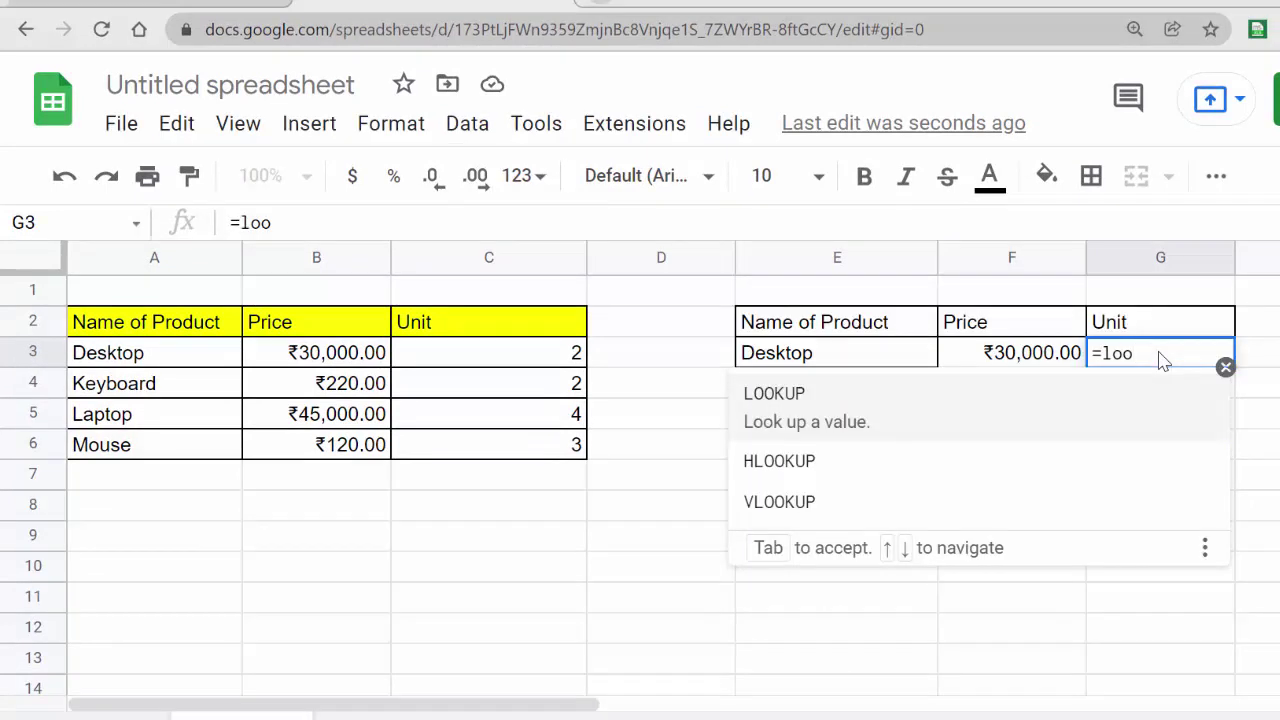
key(Tab)
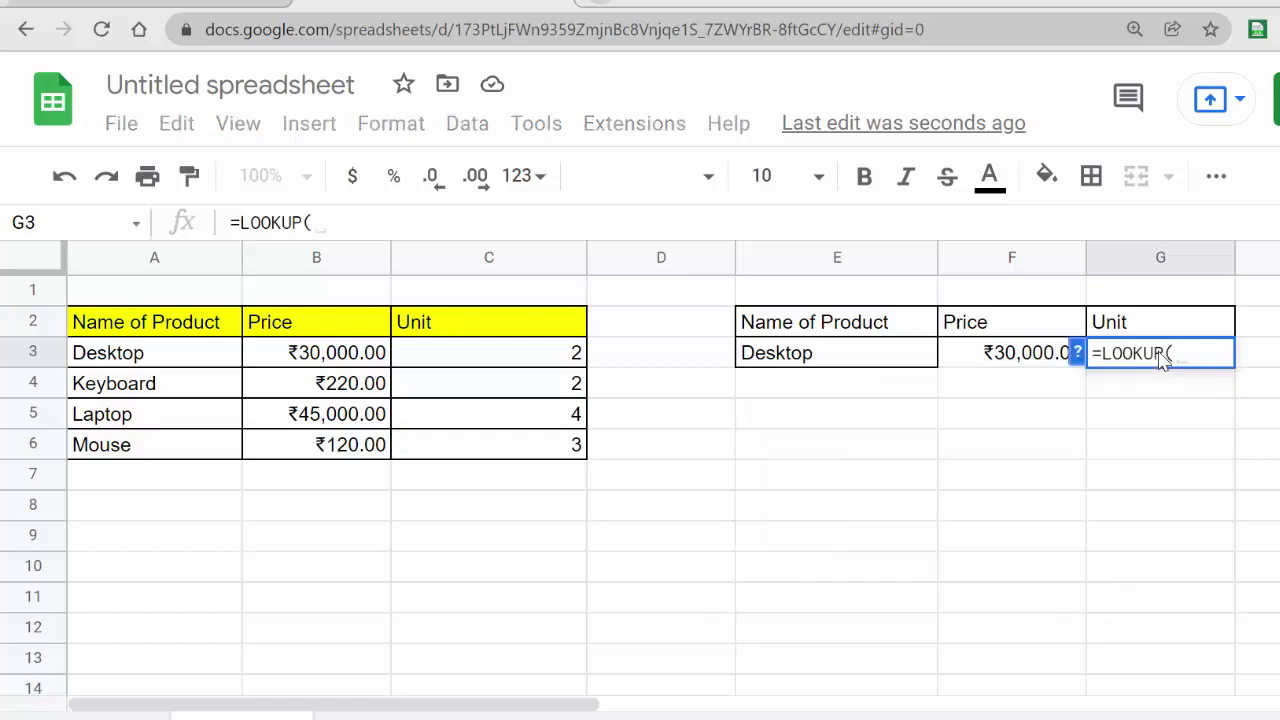
click(852, 366)
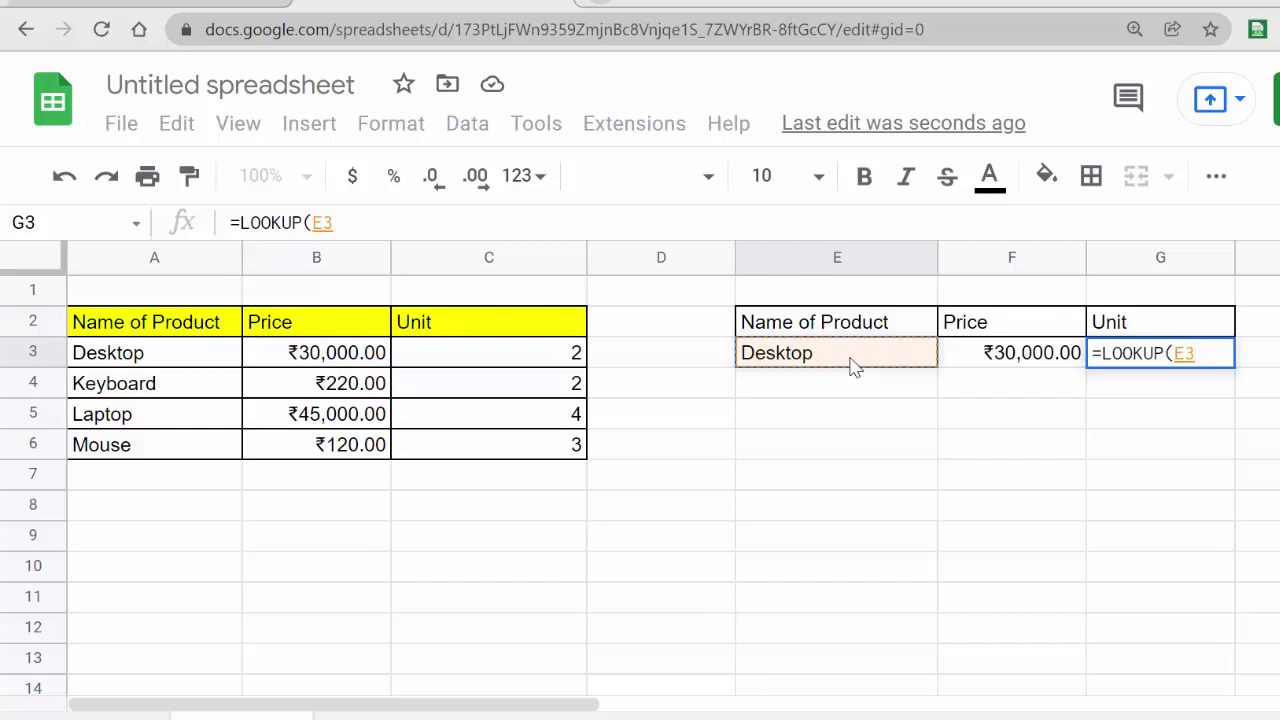
text(,)
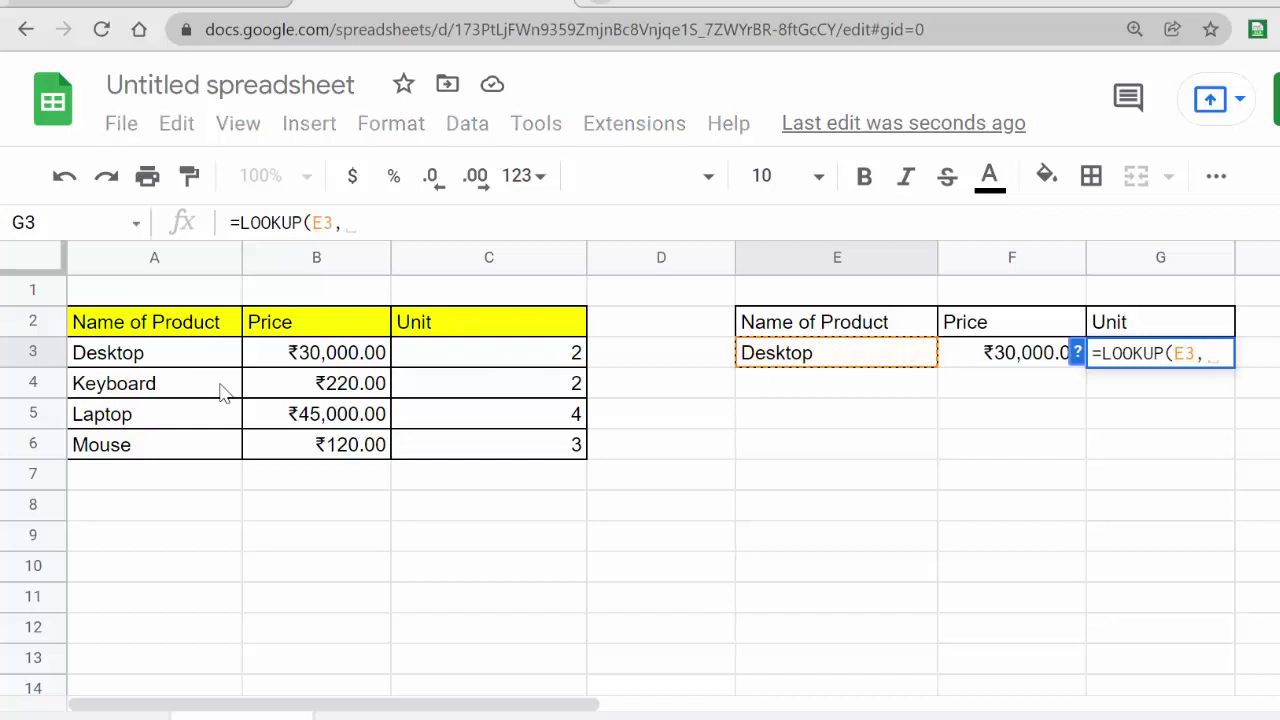
click(155, 360)
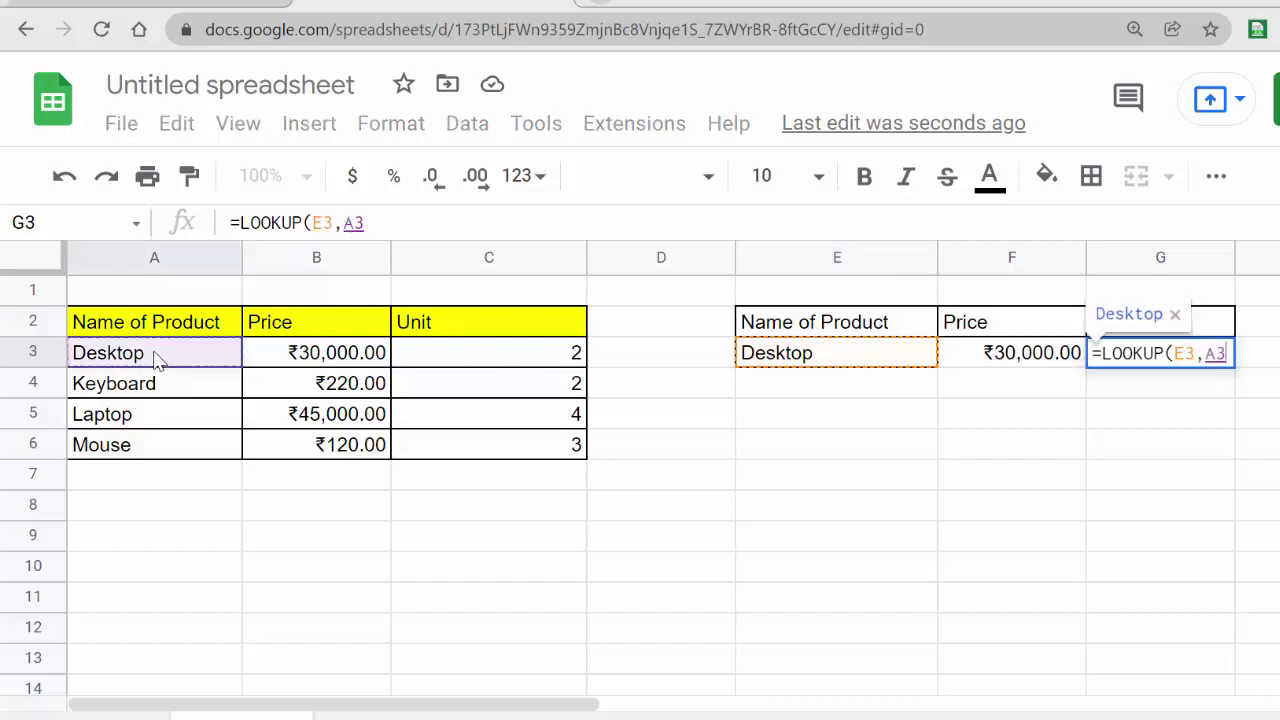
mouse_move(155, 360)
mouse_down()
mouse_move(412, 417)
mouse_move(455, 452)
mouse_up()
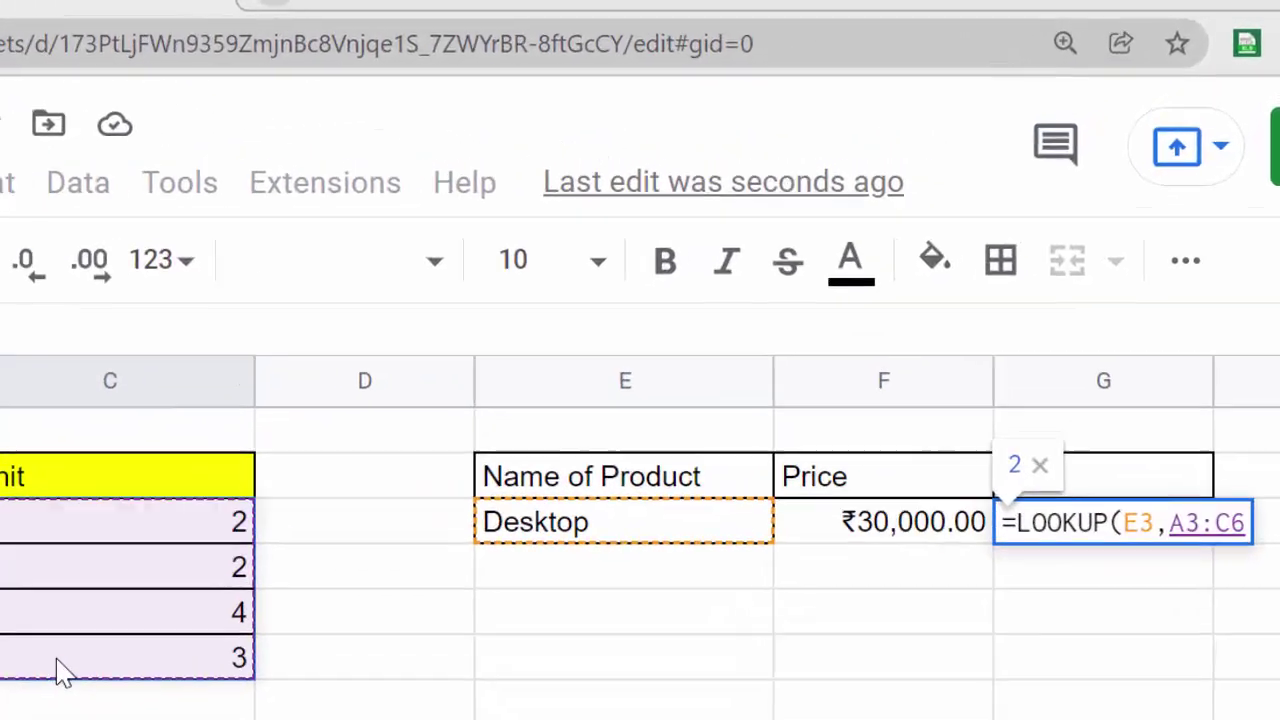
text(,)
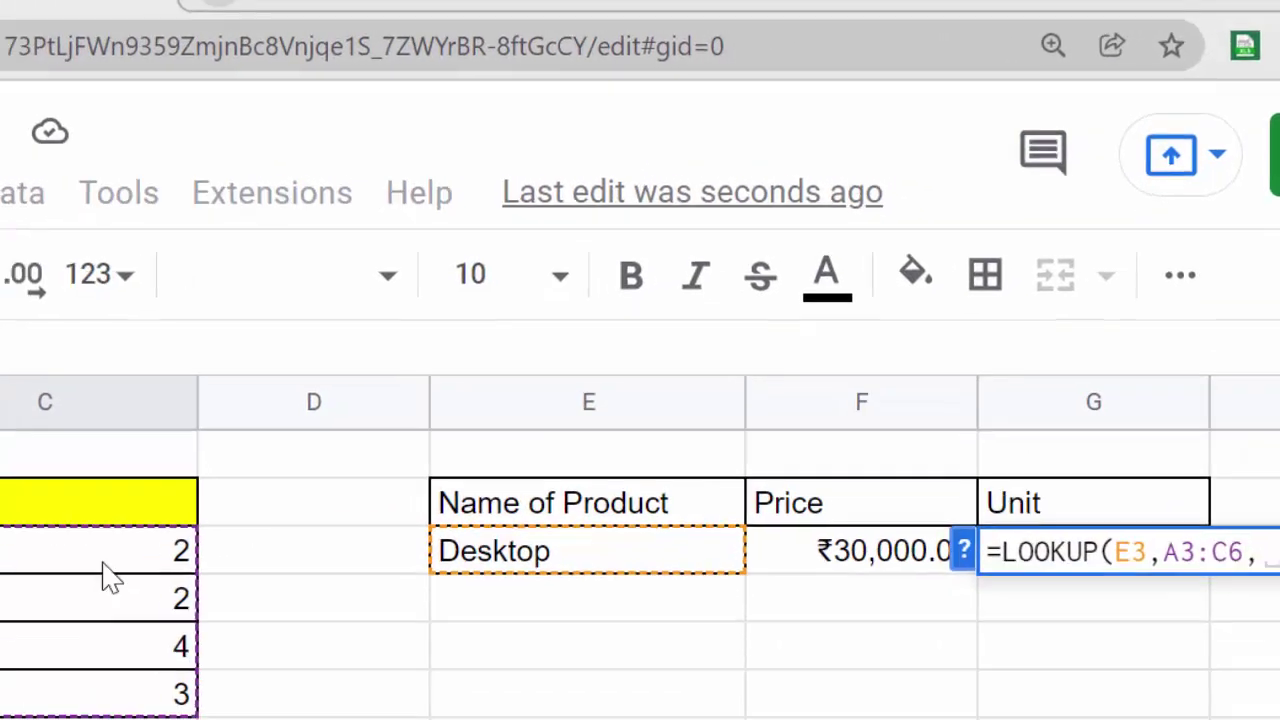
click(497, 368)
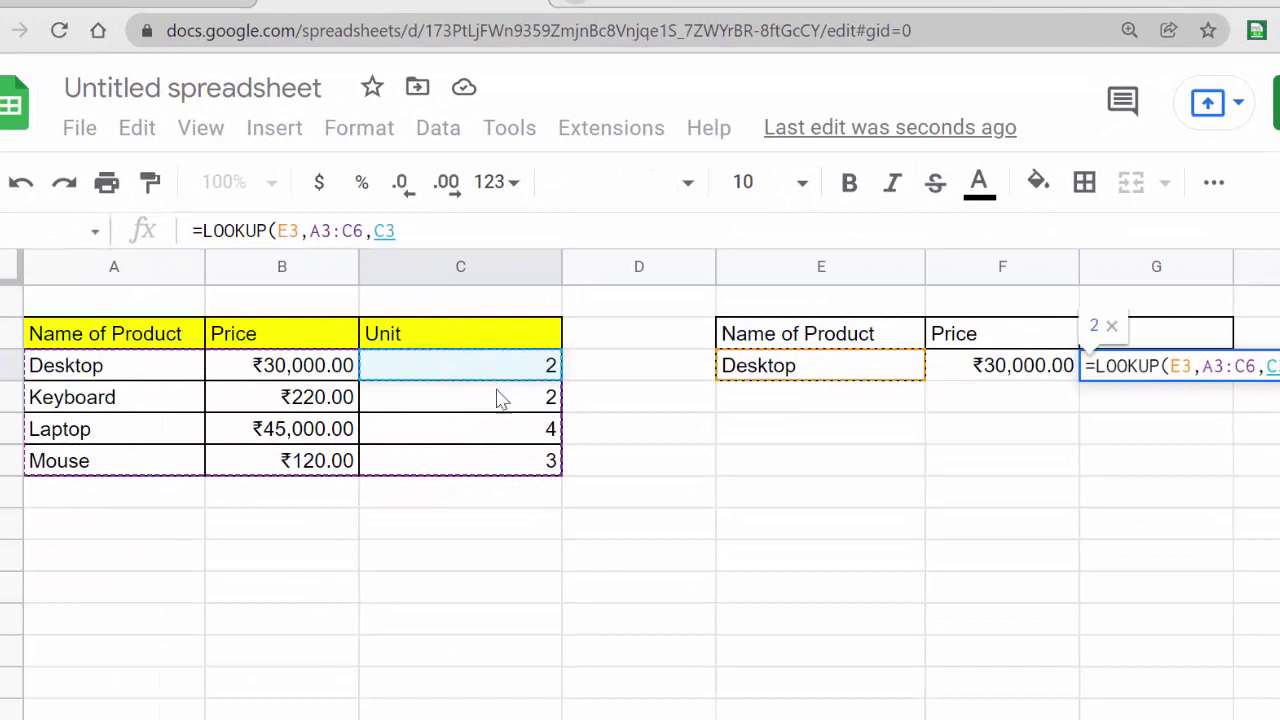
drag(497, 368, 500, 472)
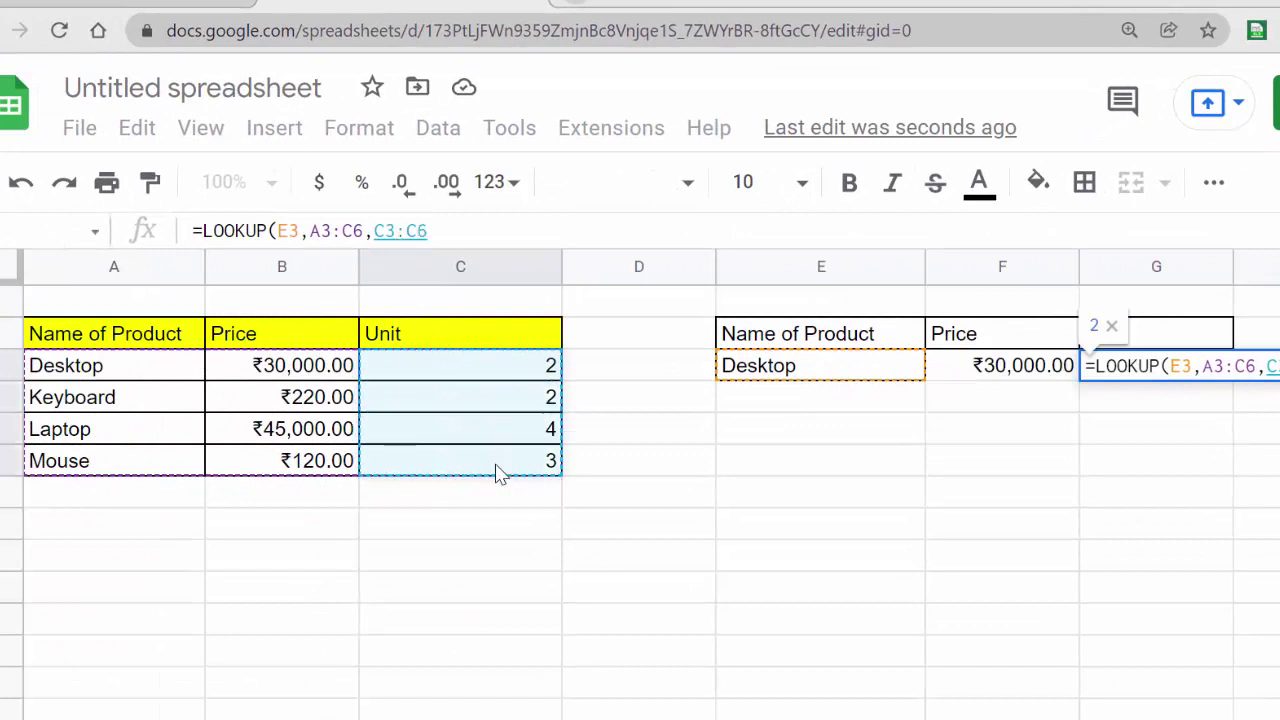
key(Return)
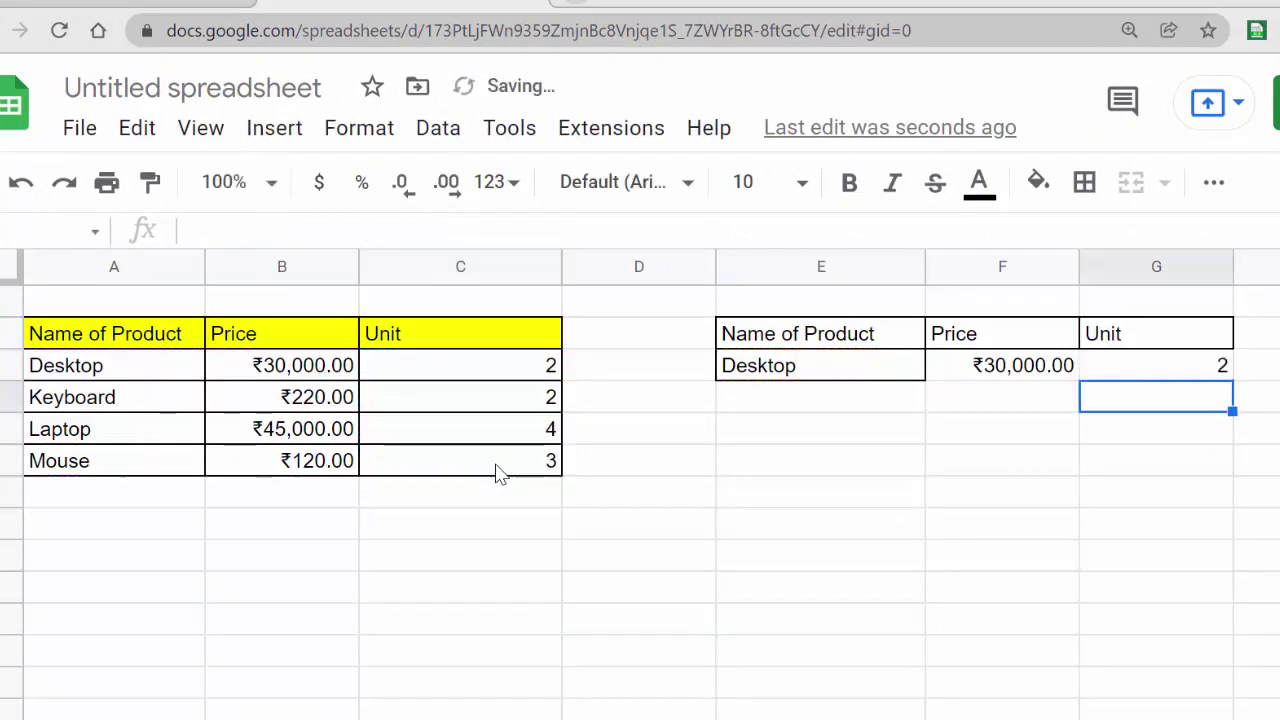
Step: Change E3 from Desktop to Mouse and confirm G3's unit 3 matches C6
click(1106, 368)
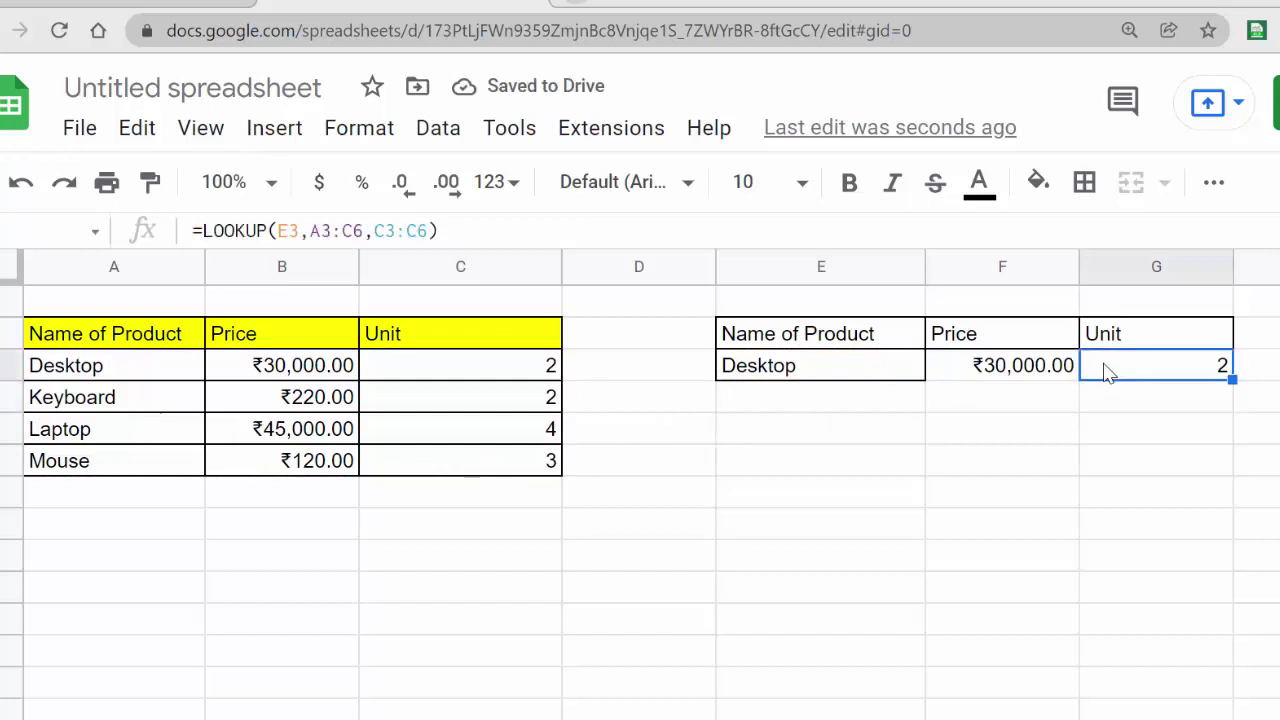
click(440, 378)
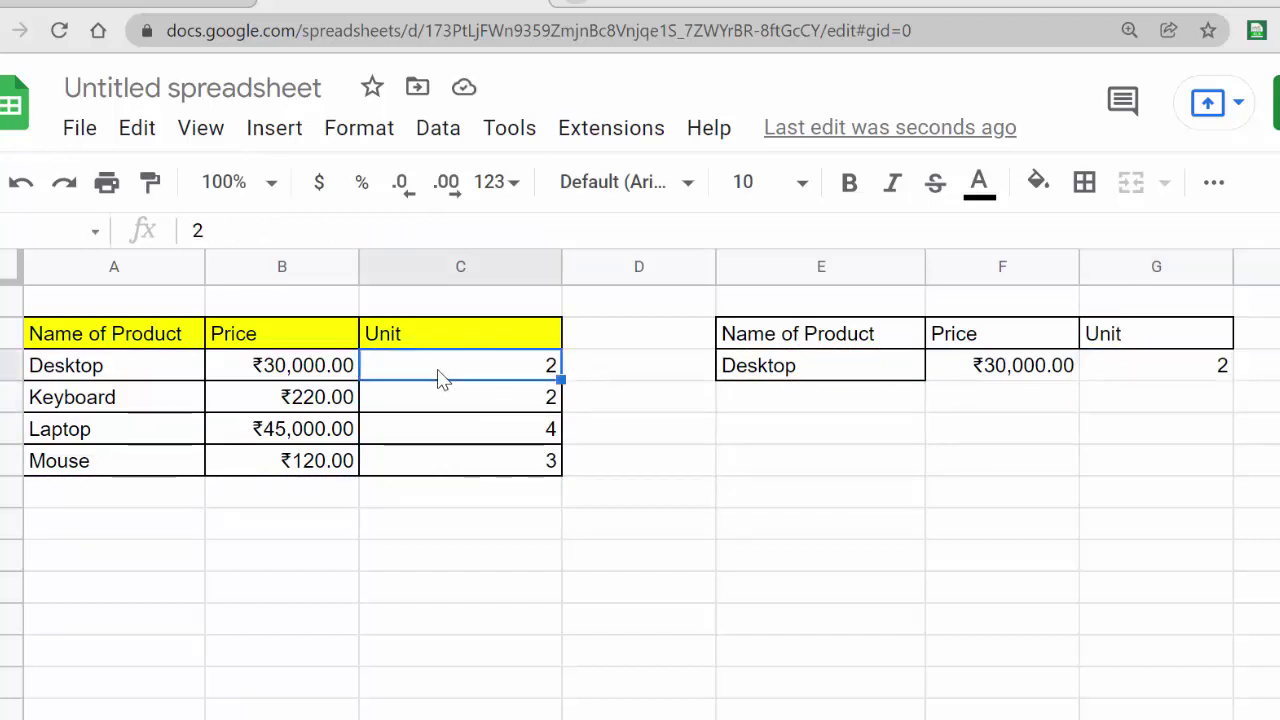
click(824, 371)
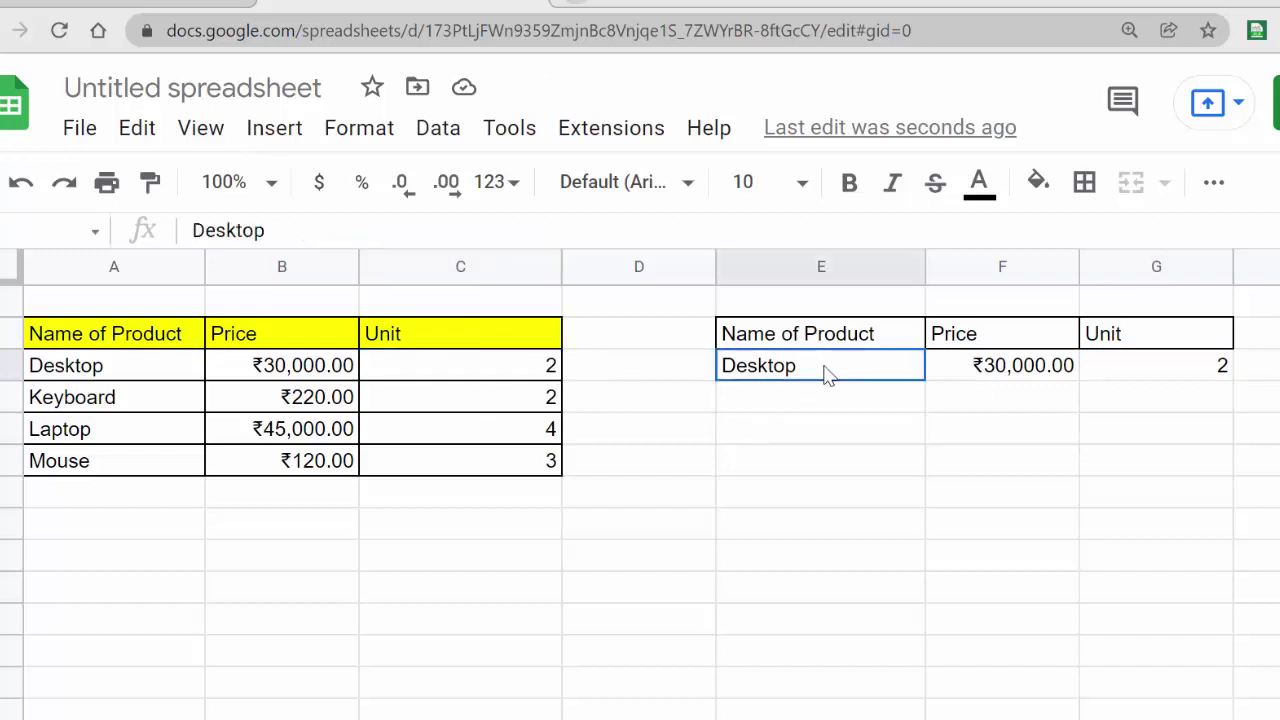
double_click(824, 371)
key(BackSpace)
key(BackSpace)
key(BackSpace)
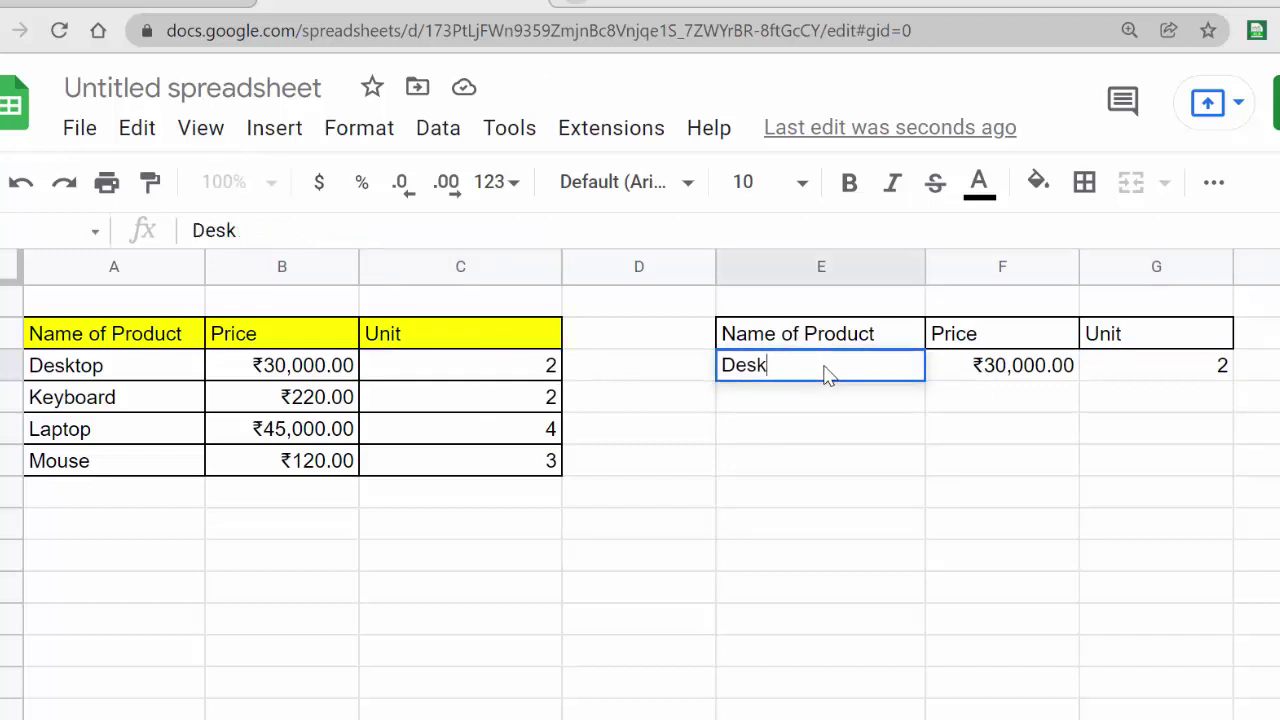
key(BackSpace)
key(BackSpace)
key(BackSpace)
key(BackSpace)
text(M)
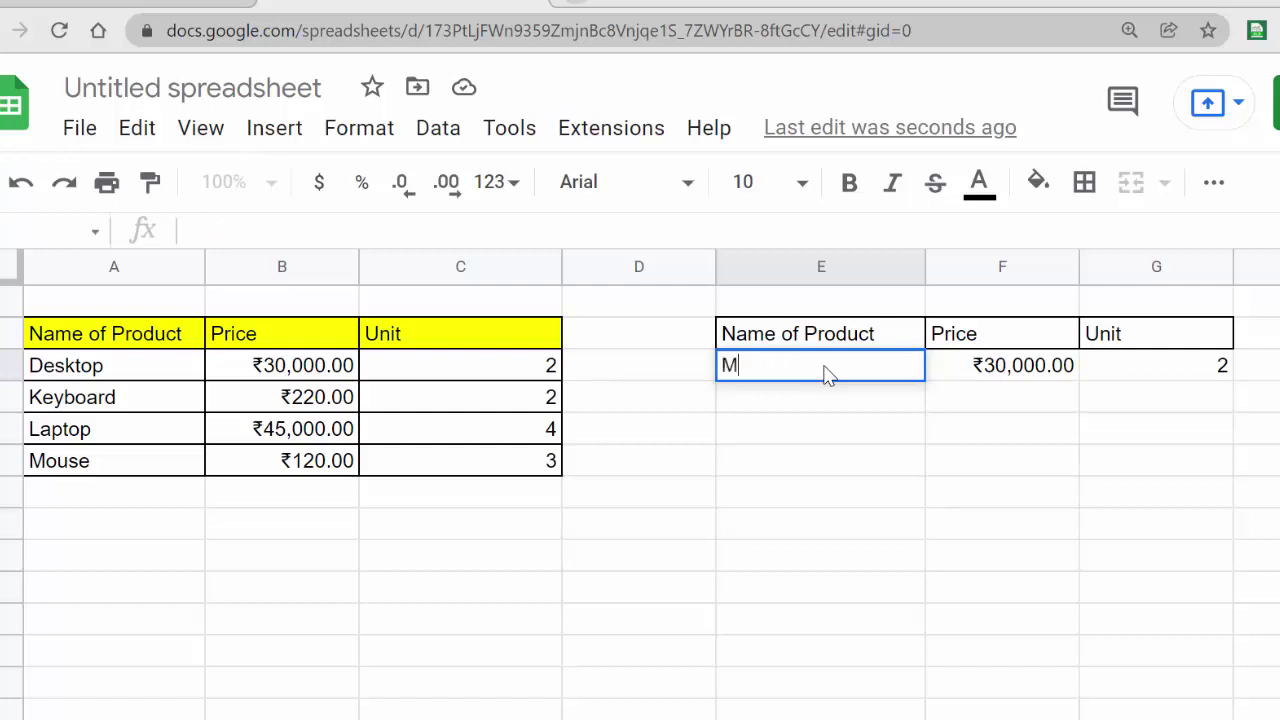
text(ouse)
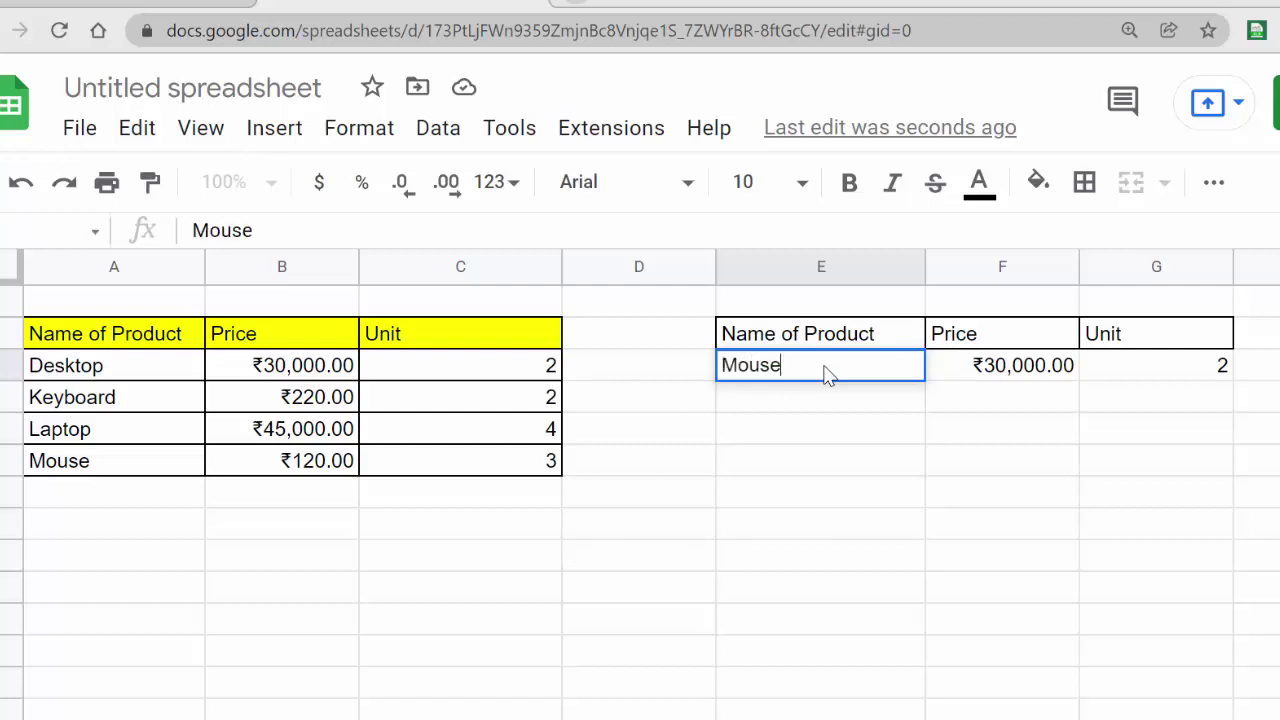
key(Return)
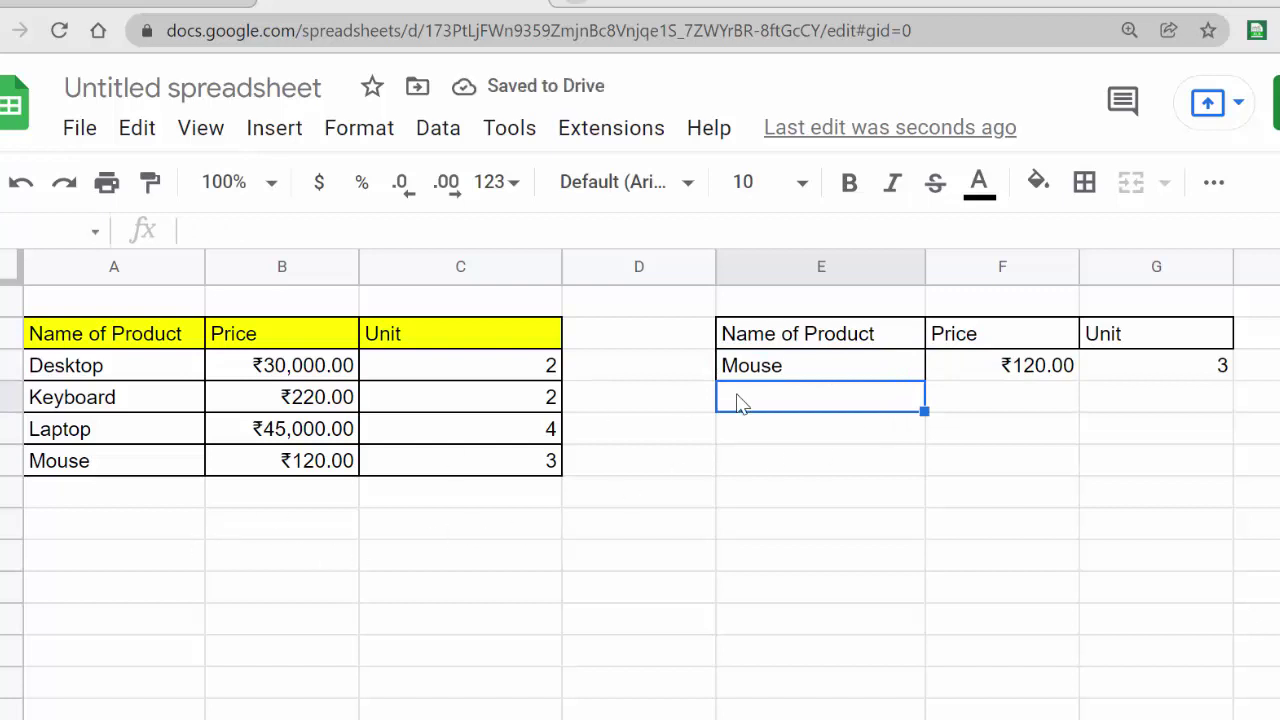
click(1172, 375)
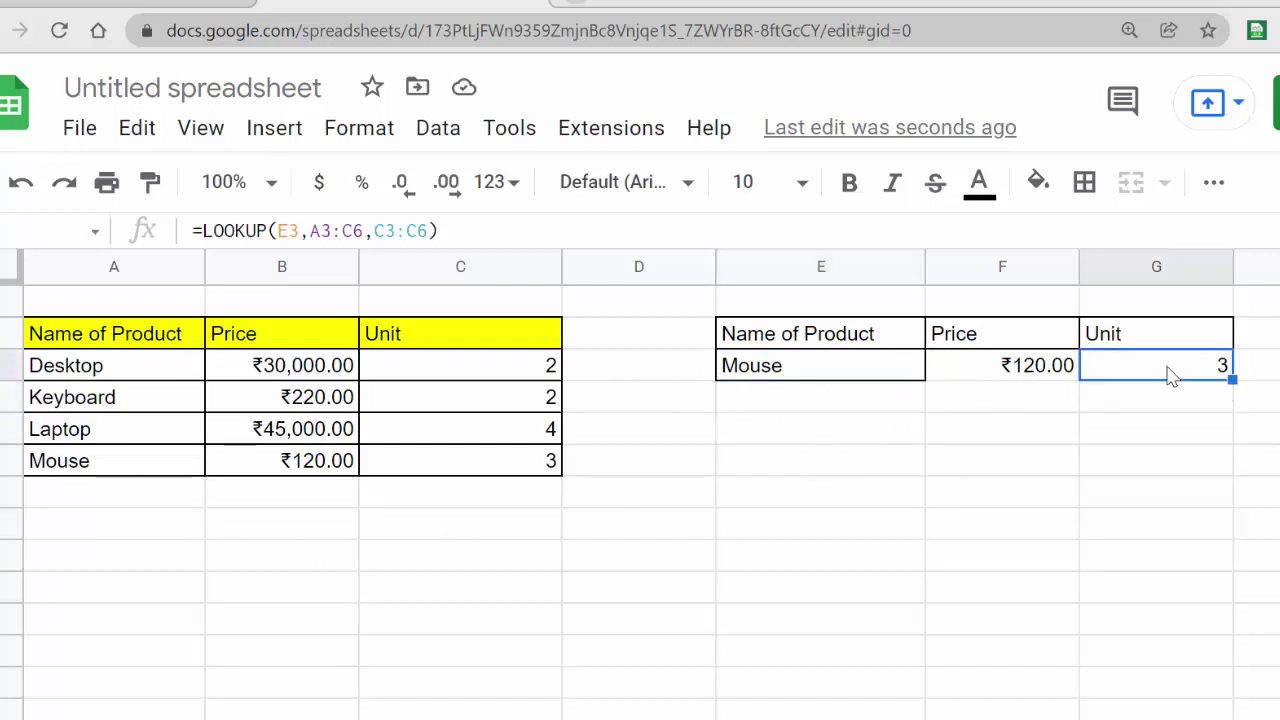
click(470, 462)
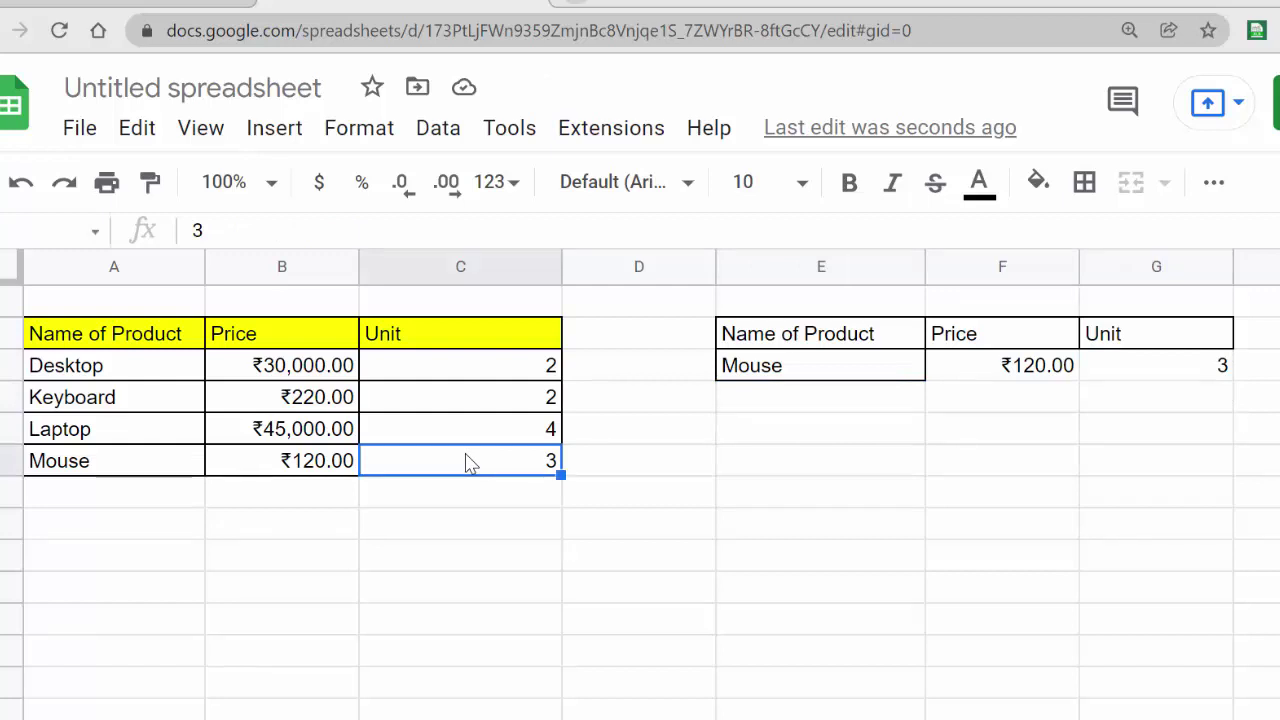